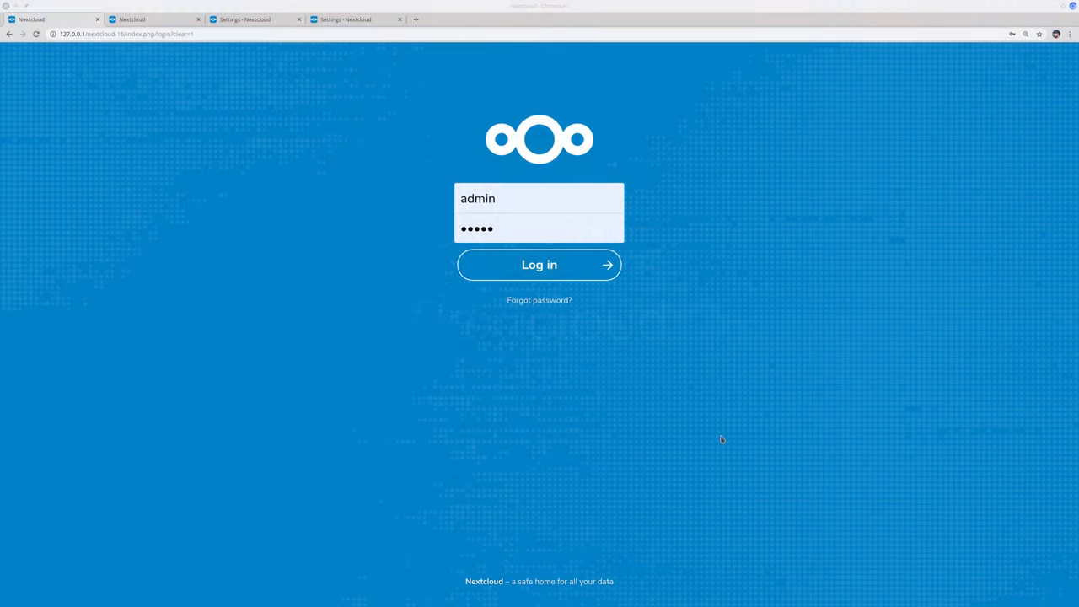
Step: Log in as admin and land on the Files overview
{"action": "left_click", "coordinate": [555, 271]}
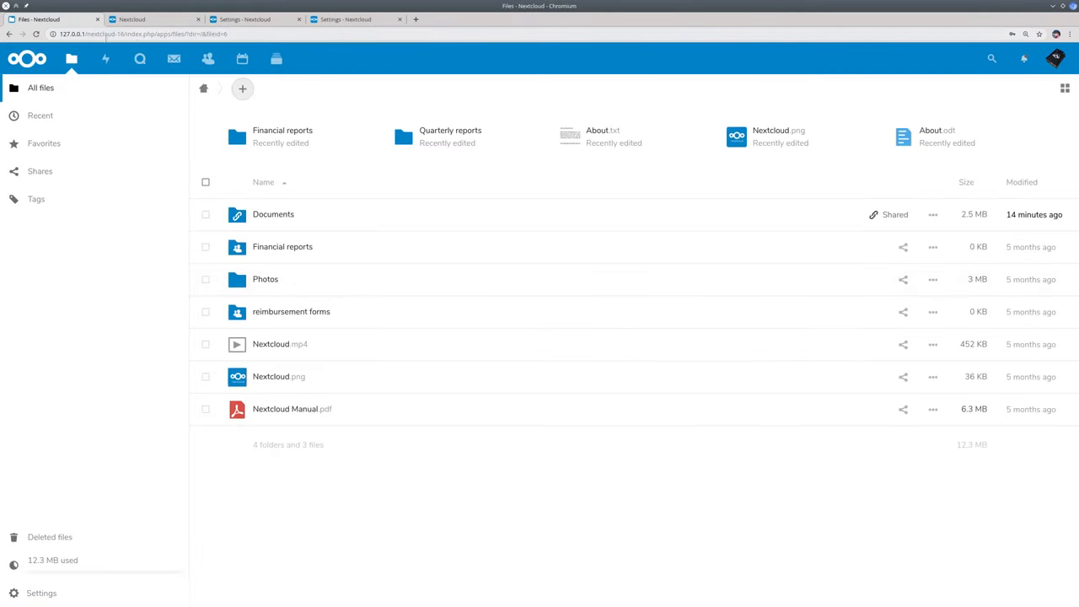
Step: Review the Administration Overview reporting version 16.0.5 available and the apps with updates
{"action": "left_click", "coordinate": [1055, 58]}
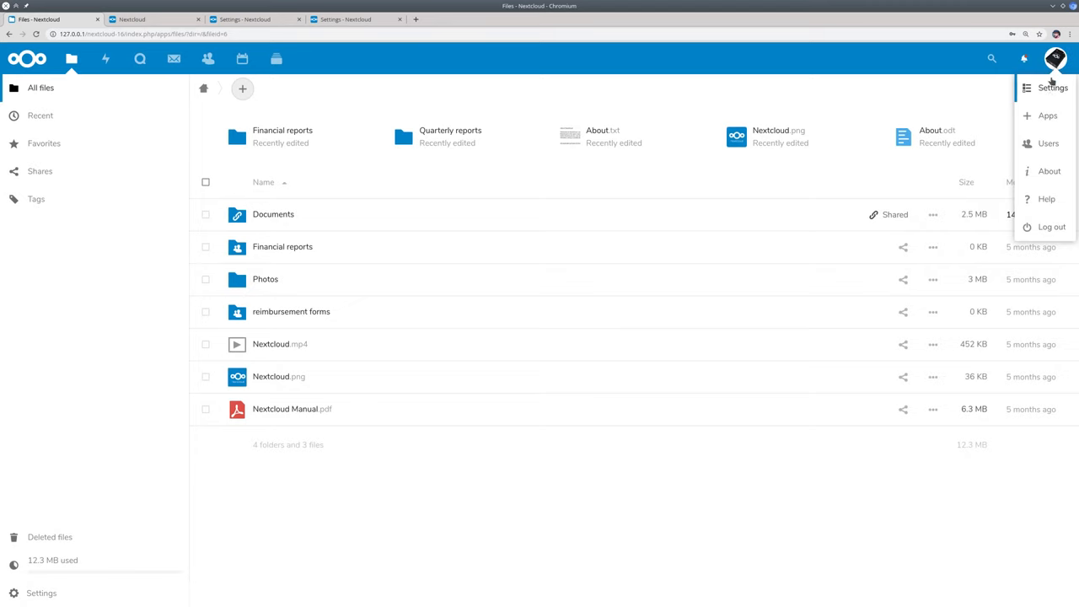
{"action": "left_click", "coordinate": [1051, 88]}
{"action": "left_click", "coordinate": [44, 351]}
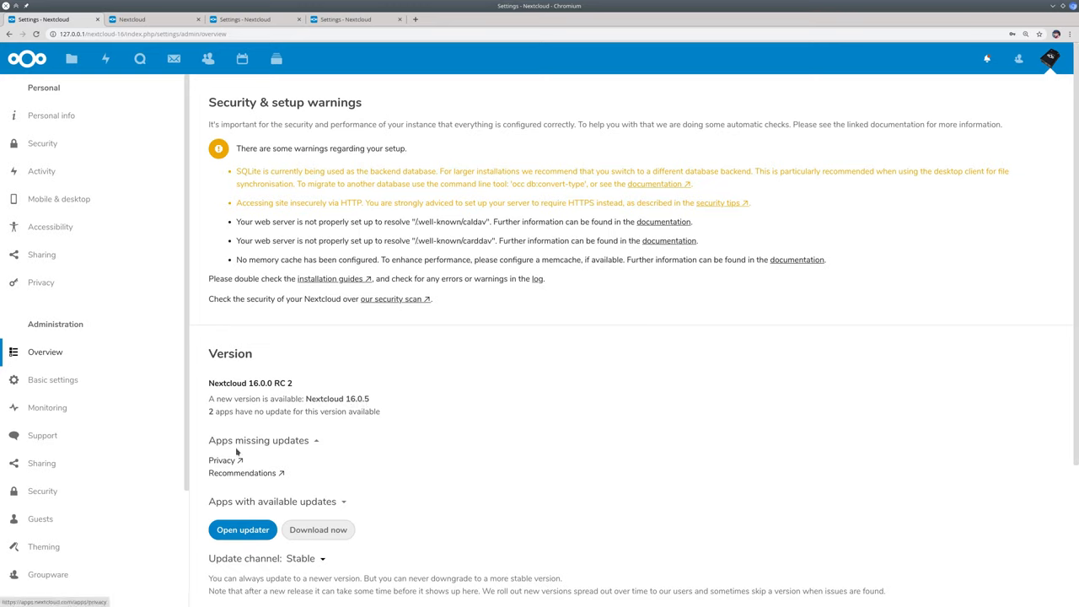
{"action": "scroll", "coordinate": [337, 497], "scroll_direction": "down", "scroll_amount": 1}
{"action": "left_click", "coordinate": [344, 413]}
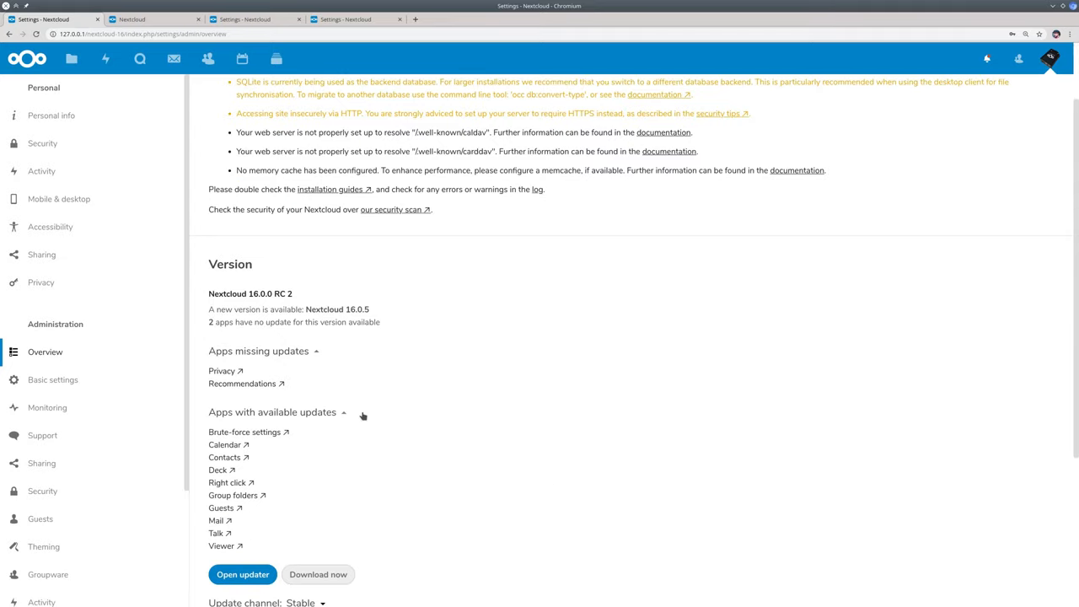
{"action": "left_click", "coordinate": [344, 414]}
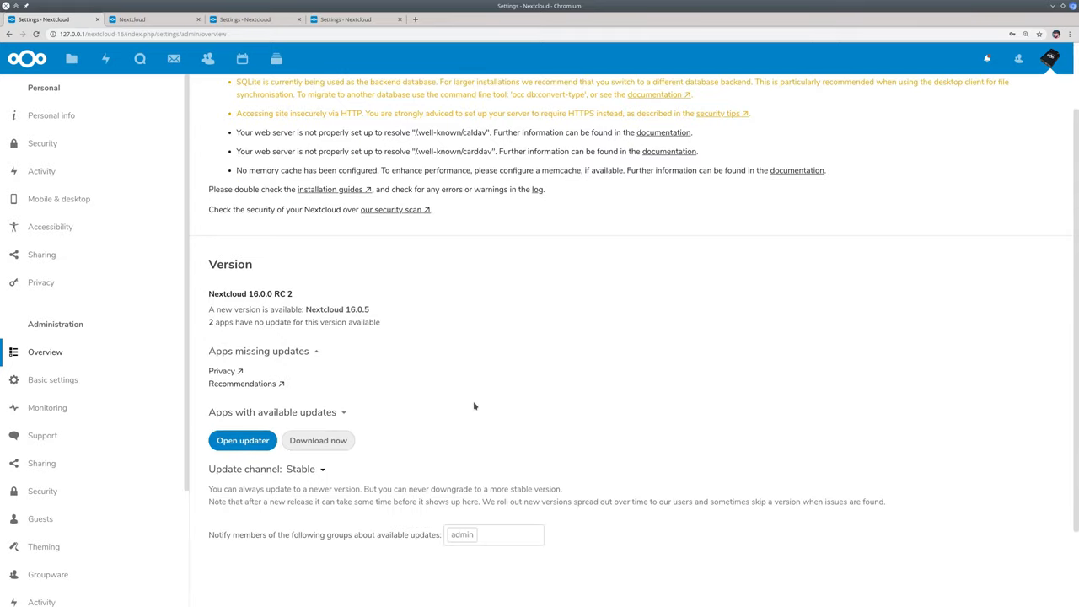
Step: Run the web updater to 16.0.5, leaving maintenance mode off afterwards
{"action": "left_click", "coordinate": [249, 443]}
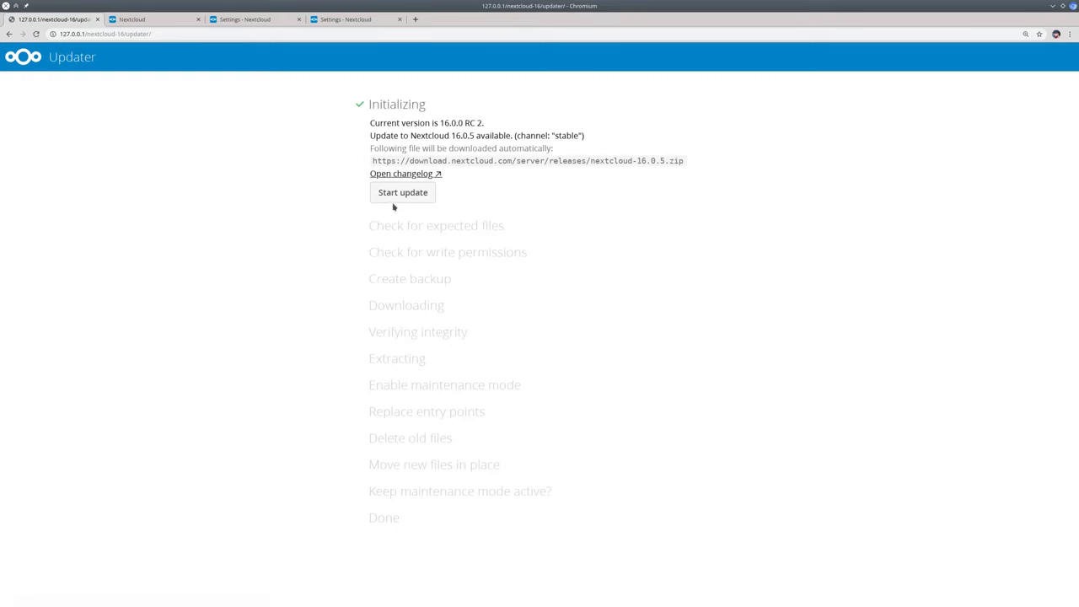
{"action": "left_click", "coordinate": [401, 194]}
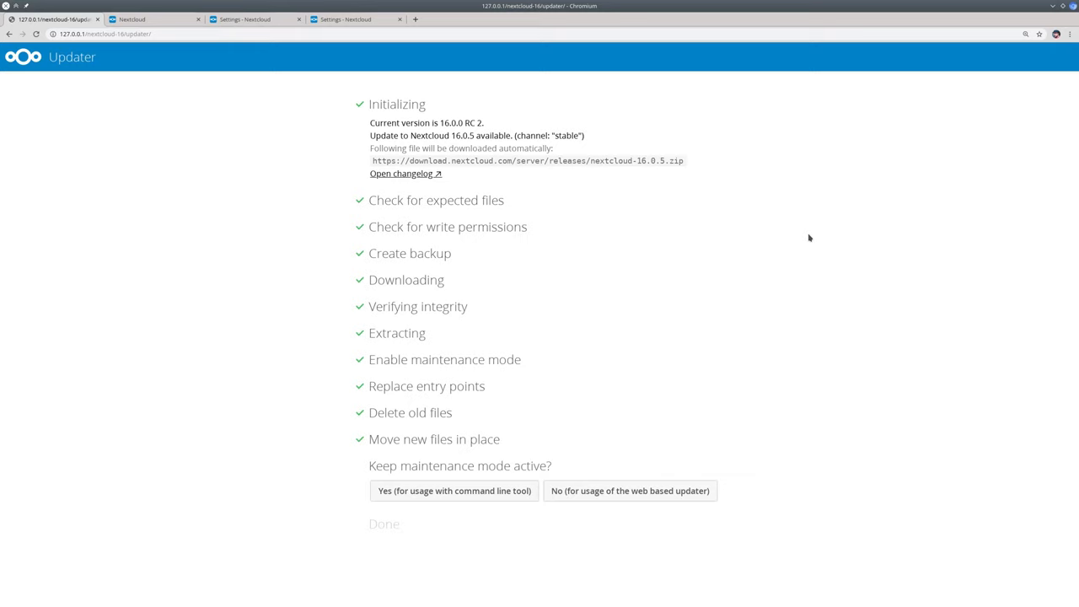
{"action": "left_click", "coordinate": [640, 491]}
{"action": "left_click", "coordinate": [506, 529]}
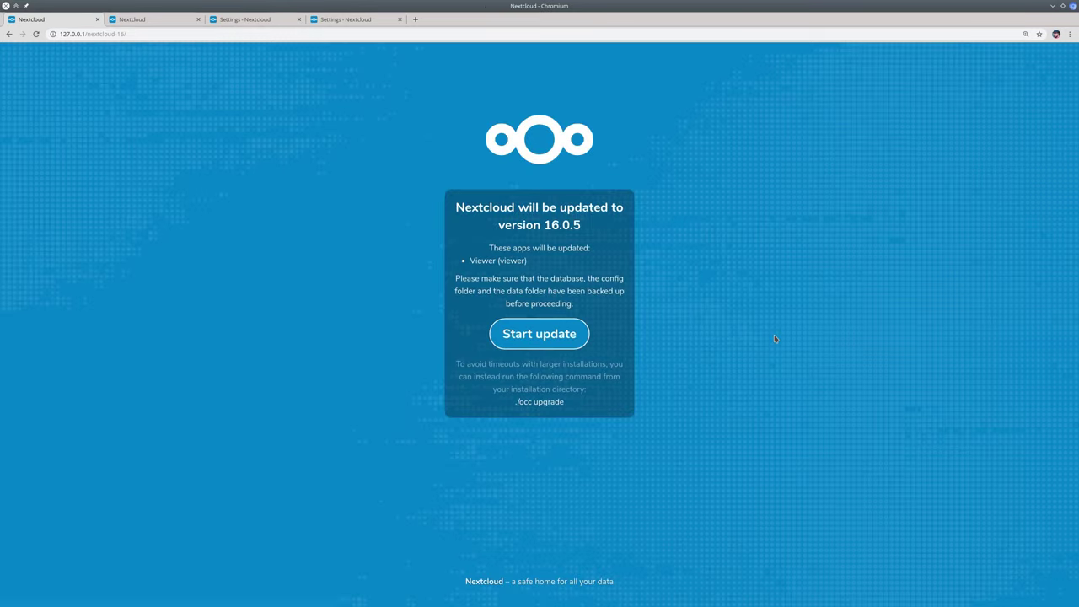
{"action": "left_click", "coordinate": [546, 341]}
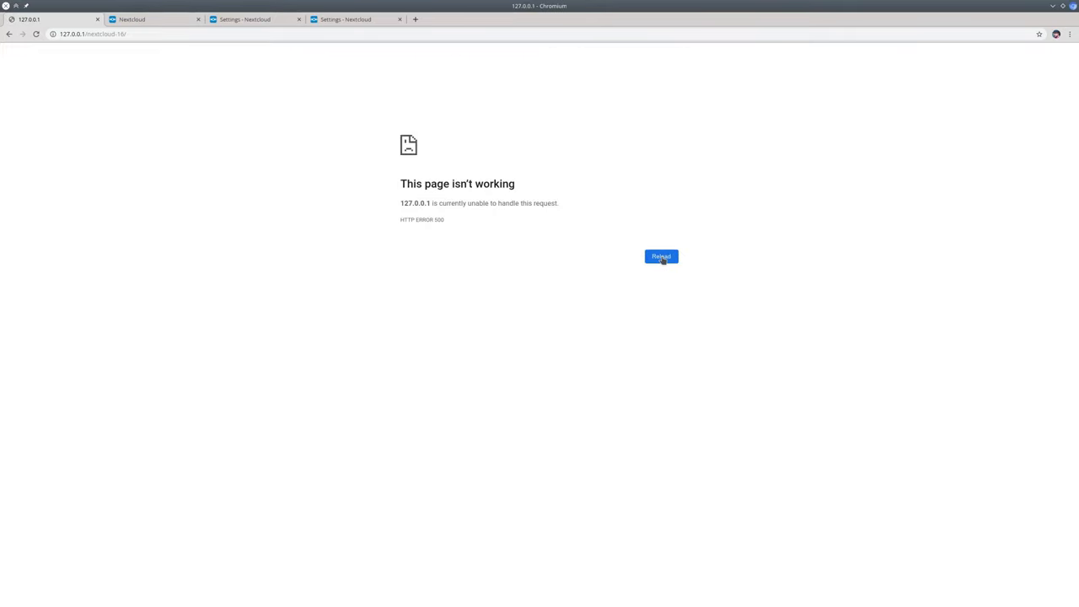
Step: Reload the failed page and complete the upgrade to Nextcloud 17.0.0
{"action": "left_click", "coordinate": [661, 258]}
{"action": "scroll", "coordinate": [540, 337], "scroll_direction": "down", "scroll_amount": 10}
{"action": "left_click", "coordinate": [547, 479]}
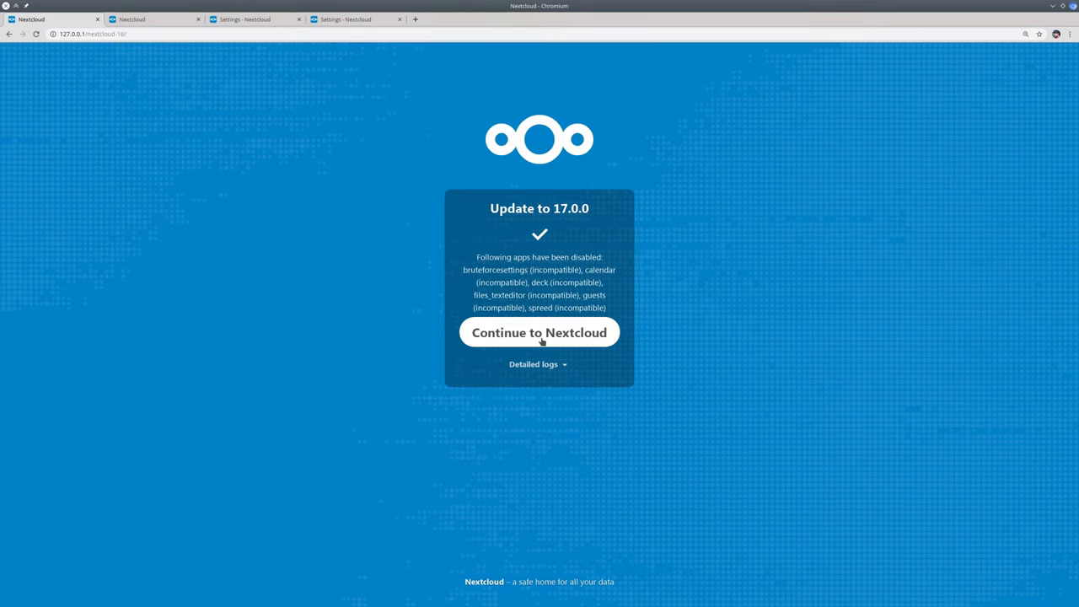
Step: Continue into the upgraded Files app and show details of Project overview.md
{"action": "left_click", "coordinate": [541, 337]}
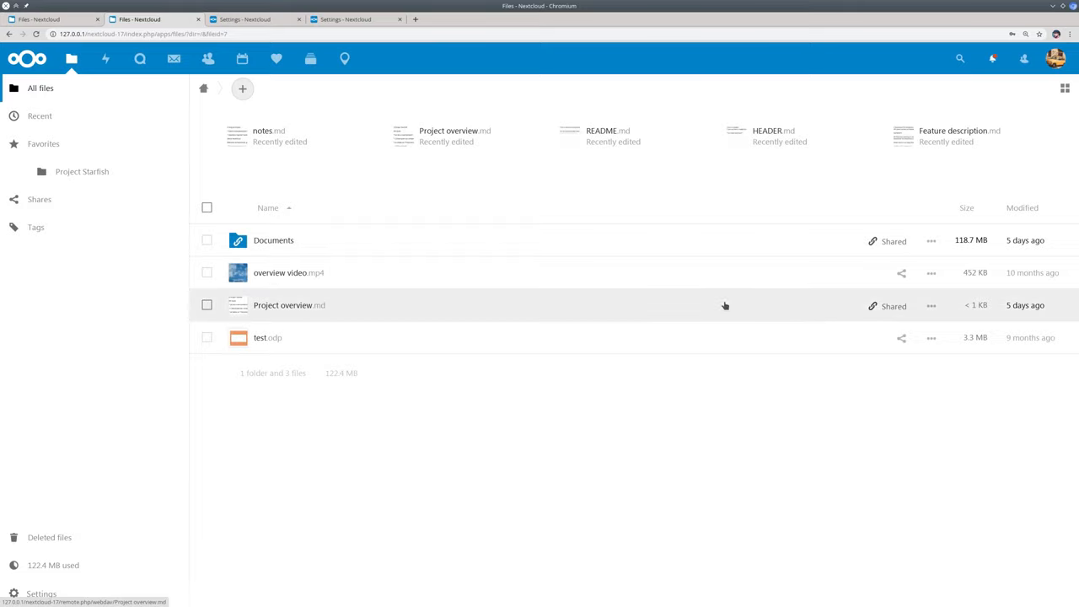
{"action": "left_click", "coordinate": [439, 137]}
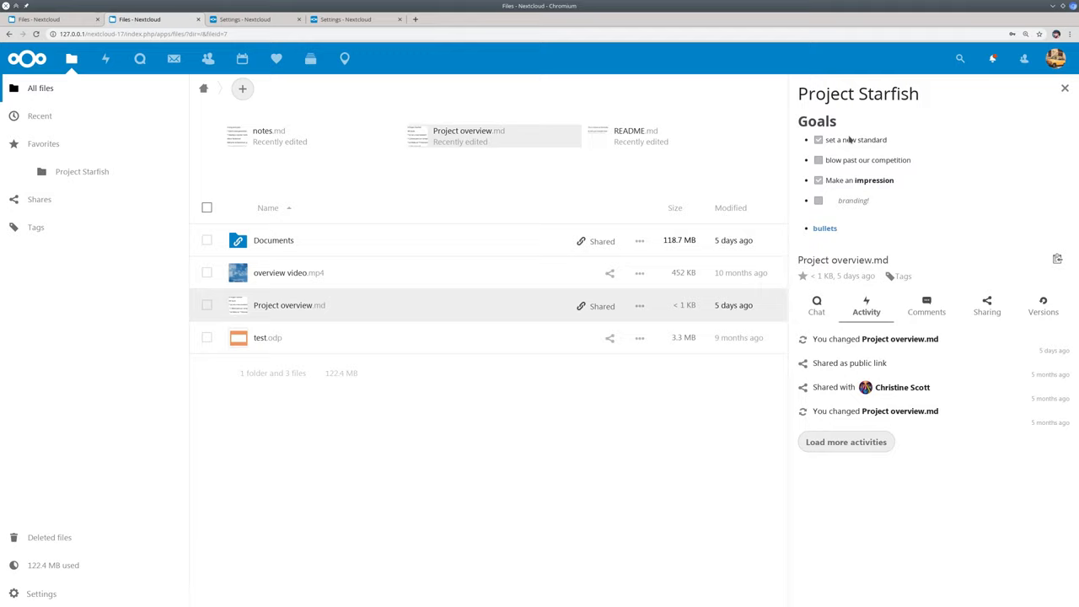
{"action": "scroll", "coordinate": [851, 194], "scroll_direction": "down", "scroll_amount": 2}
{"action": "scroll", "coordinate": [851, 194], "scroll_direction": "up", "scroll_amount": 2}
Step: Add an italic line, a bold line, a bullet item and a quote block to Project overview.md
{"action": "left_click", "coordinate": [284, 306]}
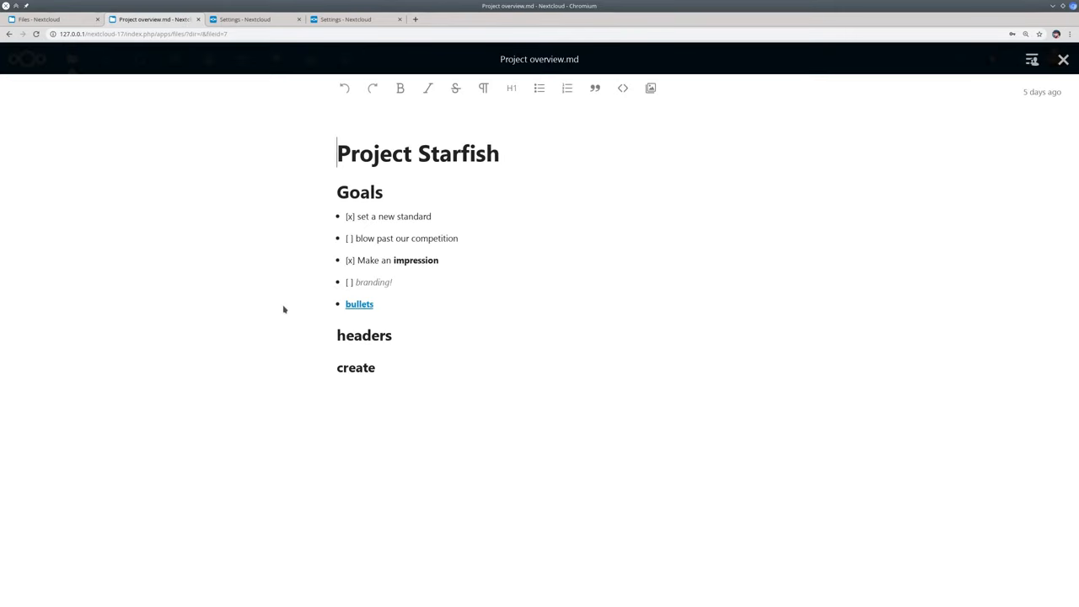
{"action": "left_click", "coordinate": [416, 371]}
{"action": "key", "text": "Return"}
{"action": "key", "text": "Return"}
{"action": "type", "text": "italics*"}
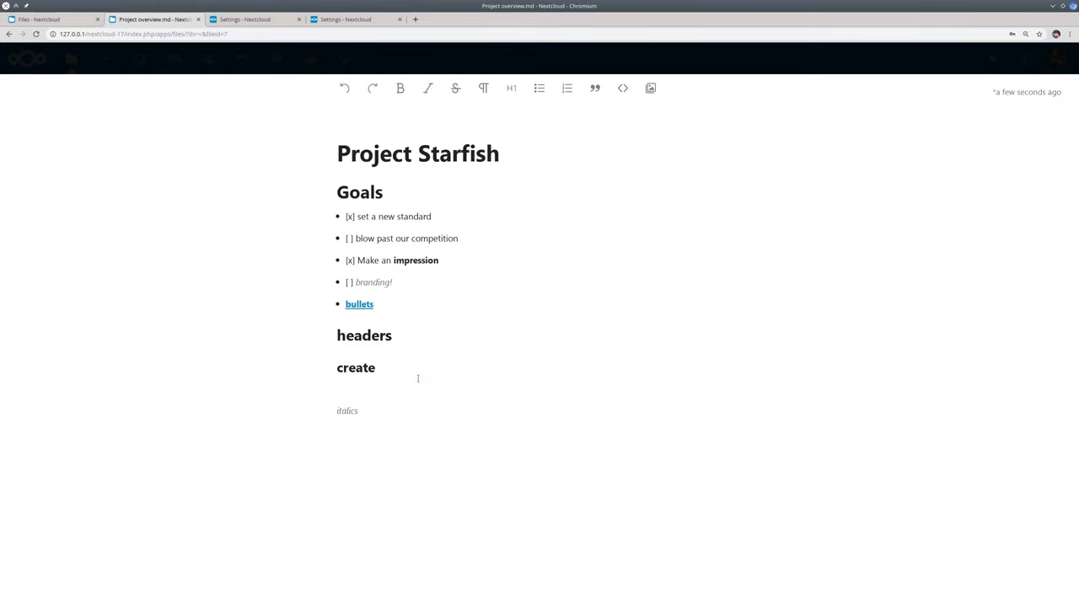
{"action": "key", "text": "Return"}
{"action": "type", "text": "**bold**"}
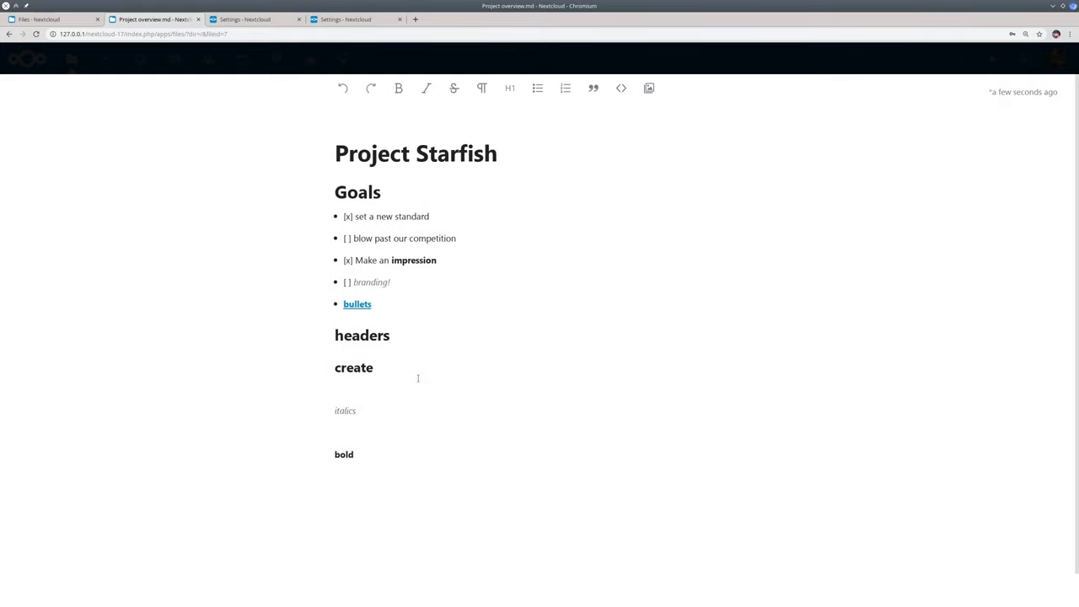
{"action": "type", "text": "bullet"}
{"action": "key", "text": "Return"}
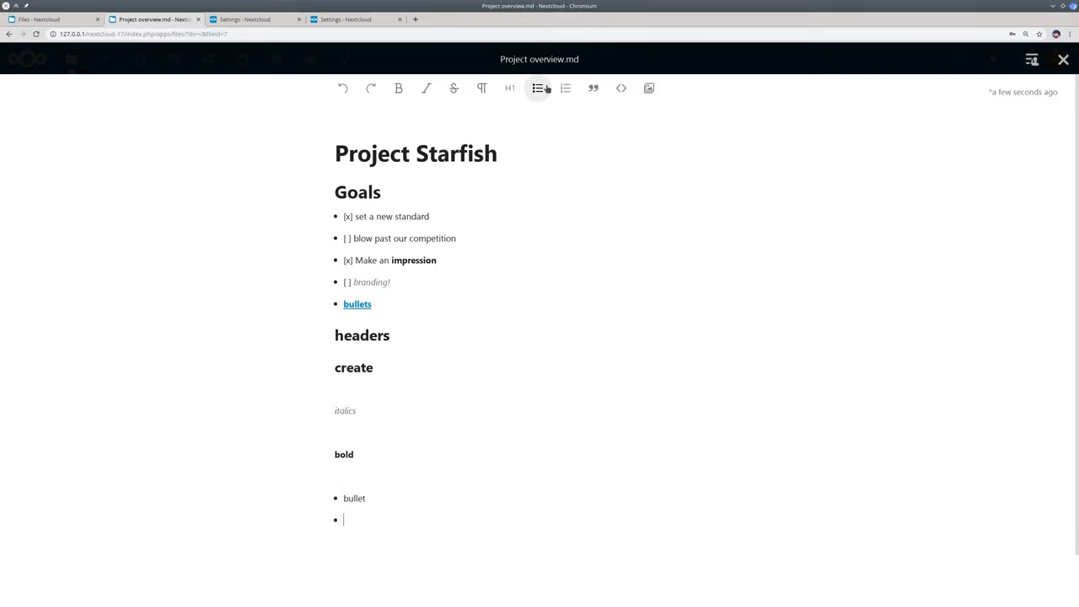
{"action": "left_click", "coordinate": [565, 87]}
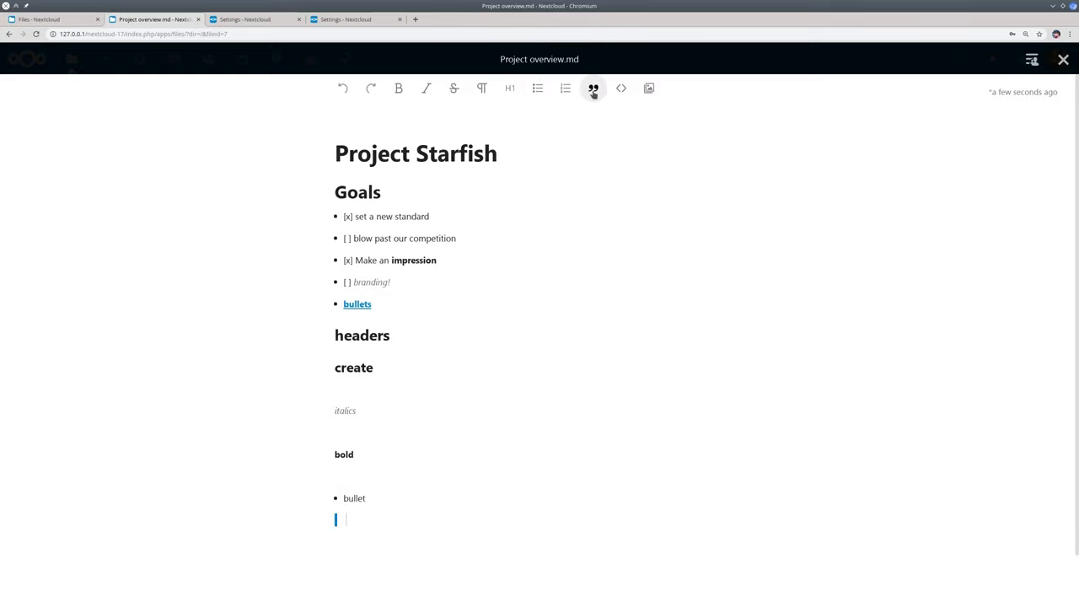
{"action": "type", "text": "quote"}
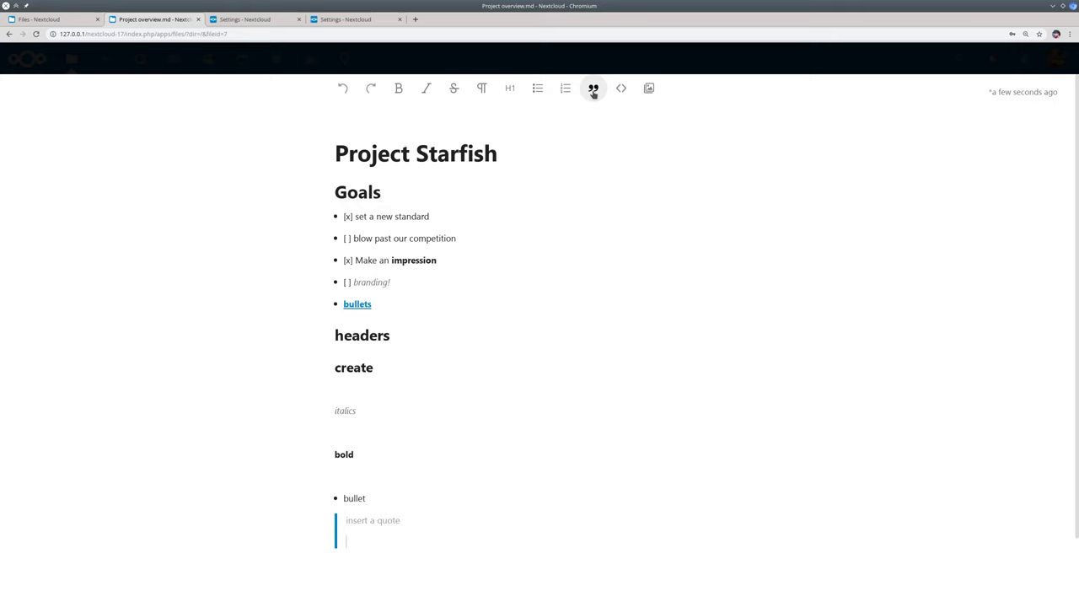
Step: Insert the Photos/Berlin.jpg image into the document
{"action": "left_click", "coordinate": [648, 88]}
{"action": "left_click", "coordinate": [412, 280]}
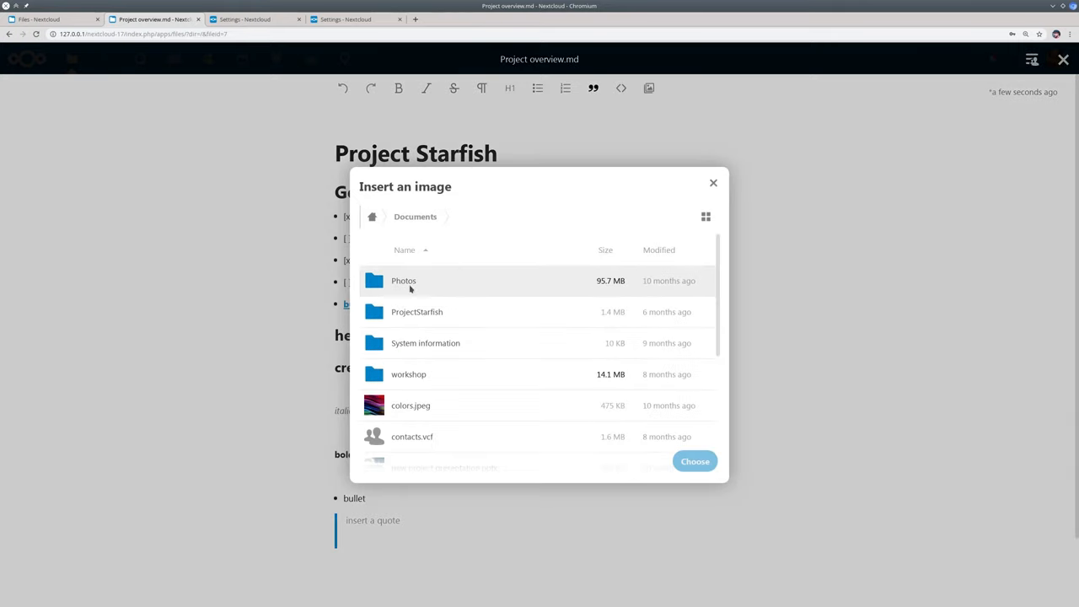
{"action": "left_click", "coordinate": [405, 348]}
{"action": "left_click", "coordinate": [694, 461]}
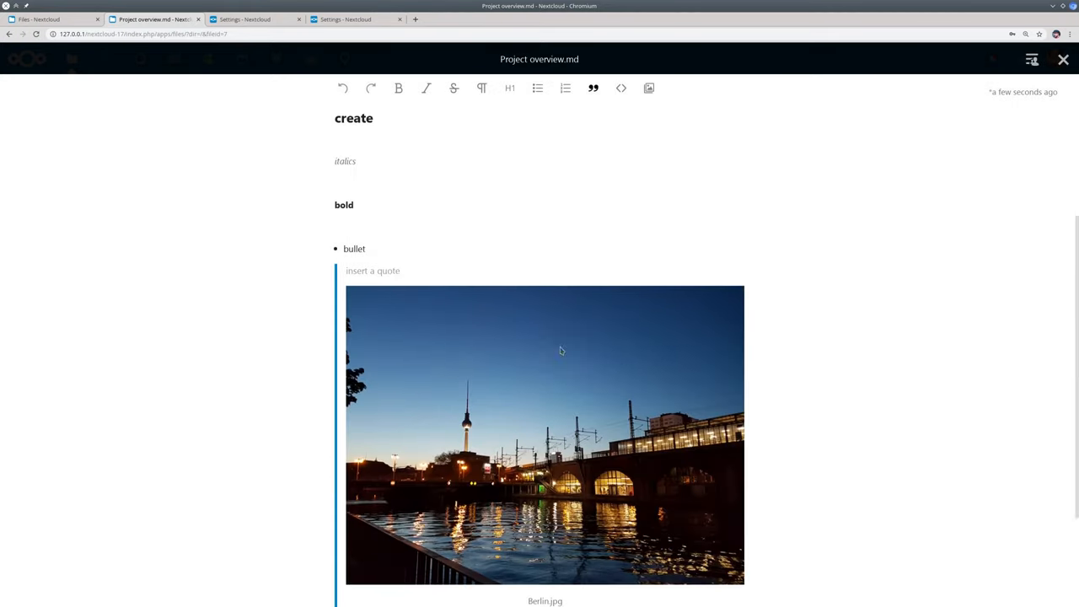
{"action": "scroll", "coordinate": [675, 346], "scroll_direction": "up", "scroll_amount": 10}
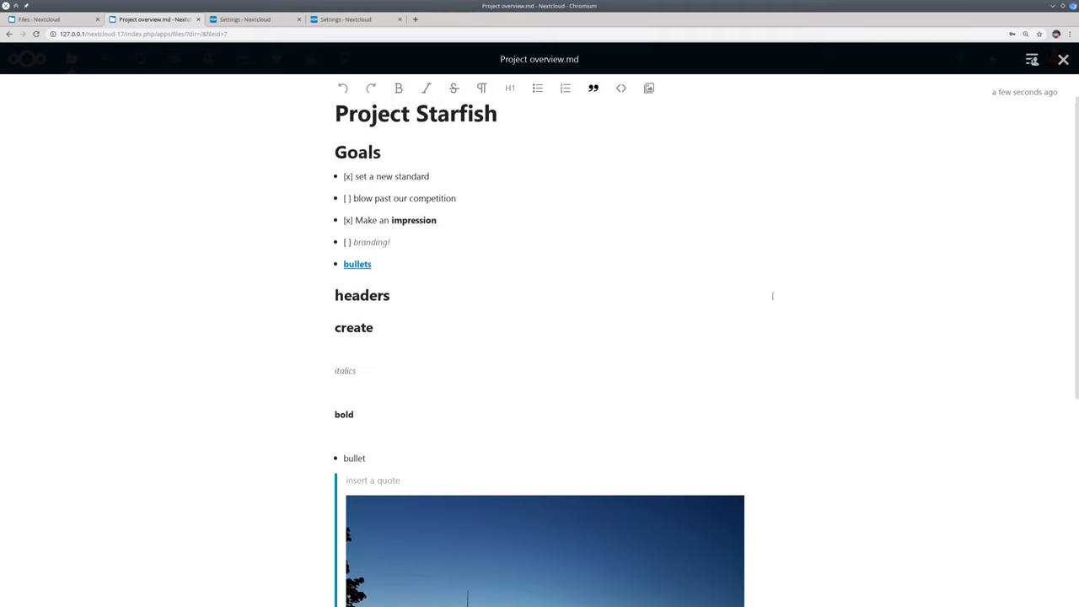
Step: View the file's activity, close the editor, and open notes.md from the Documents folder
{"action": "left_click", "coordinate": [1031, 59]}
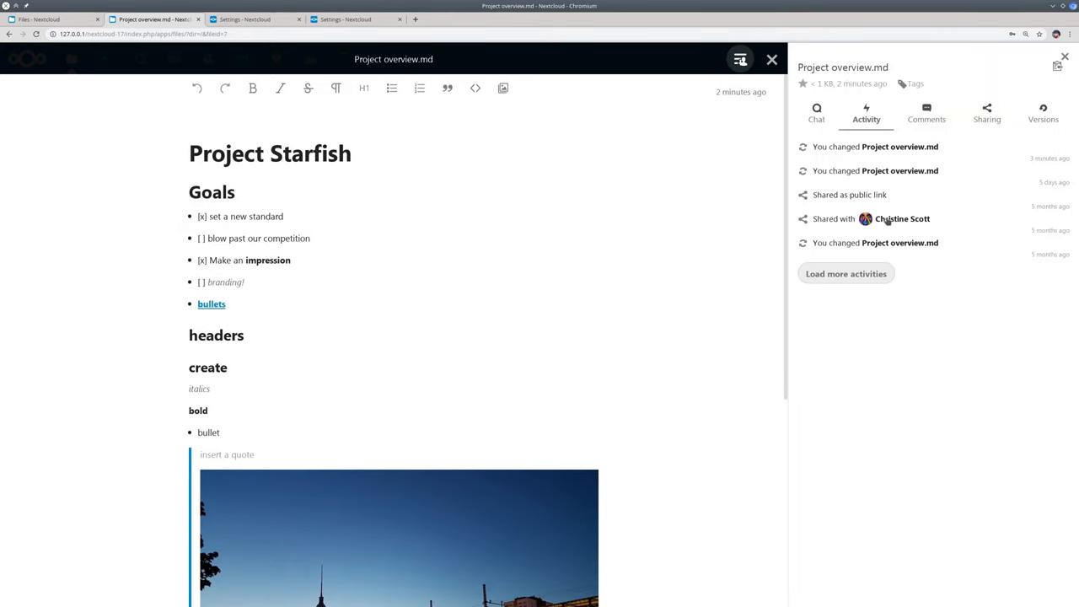
{"action": "left_click", "coordinate": [1064, 57]}
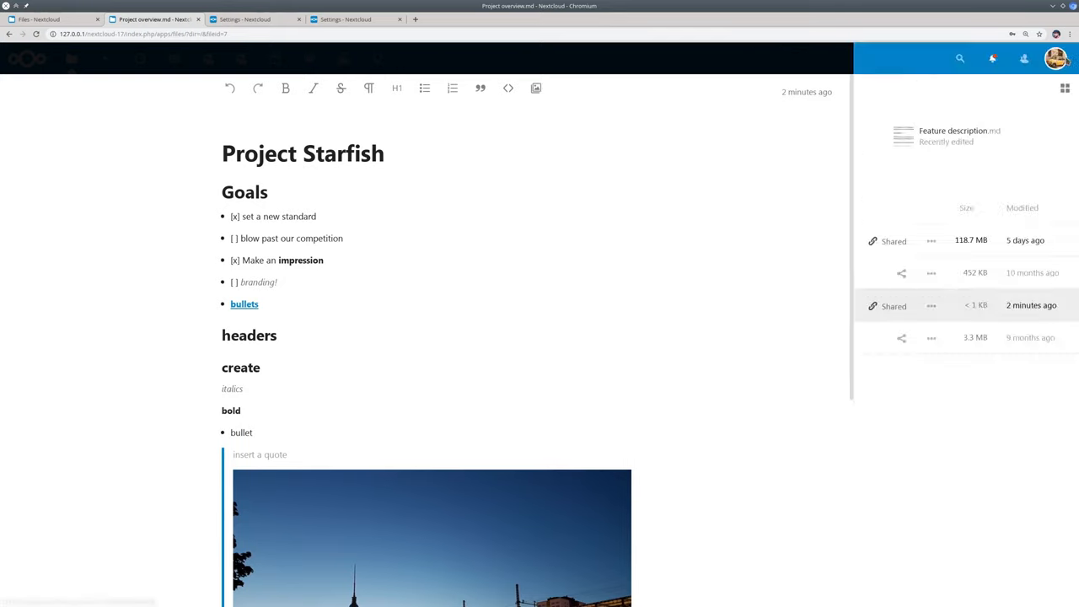
{"action": "left_click", "coordinate": [1063, 59]}
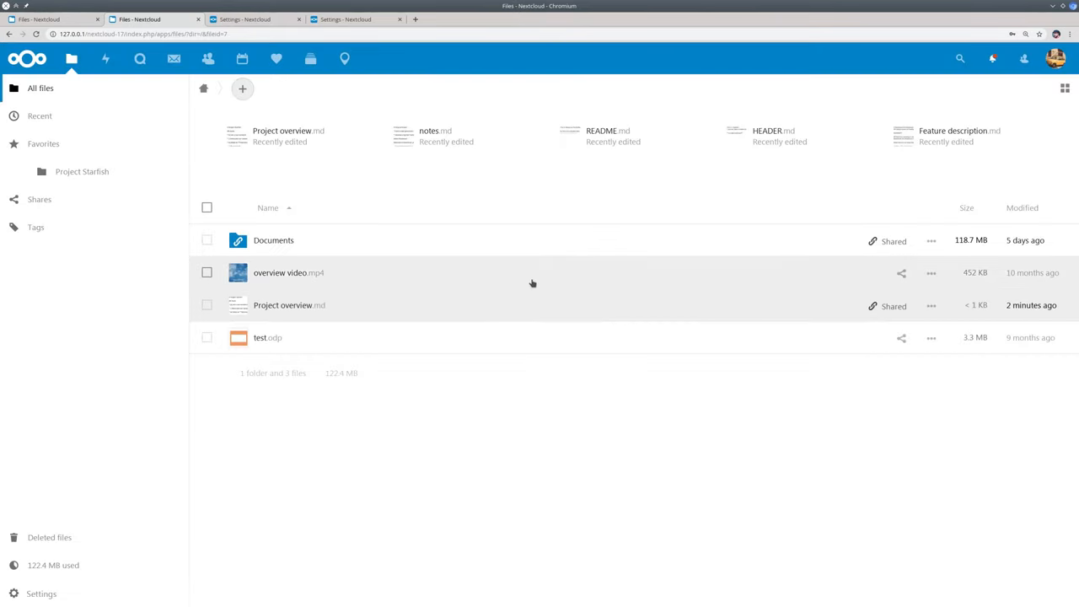
{"action": "left_click", "coordinate": [415, 139]}
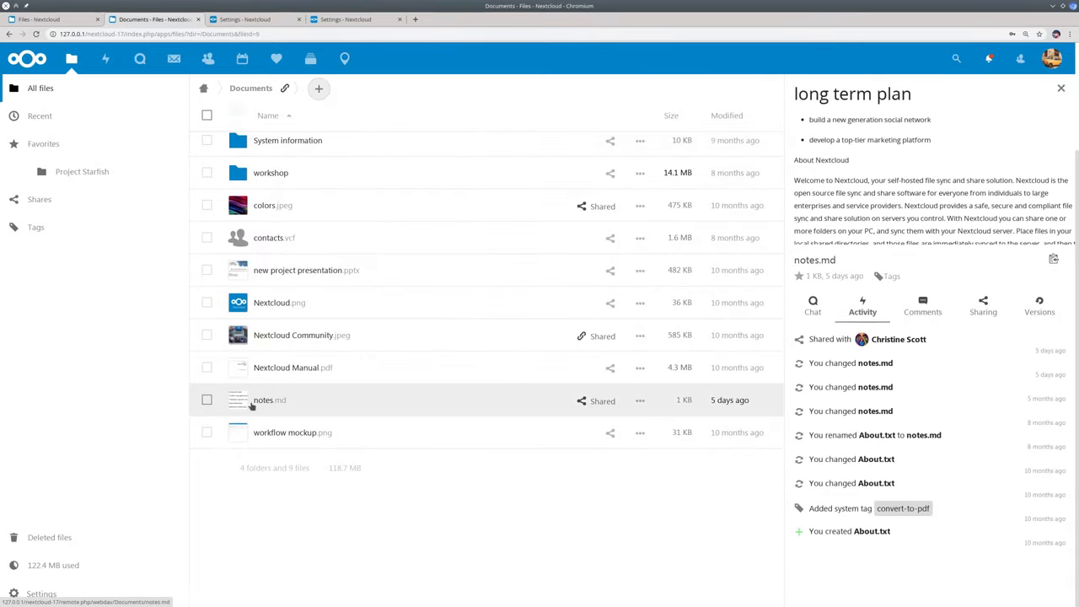
{"action": "left_click", "coordinate": [262, 399]}
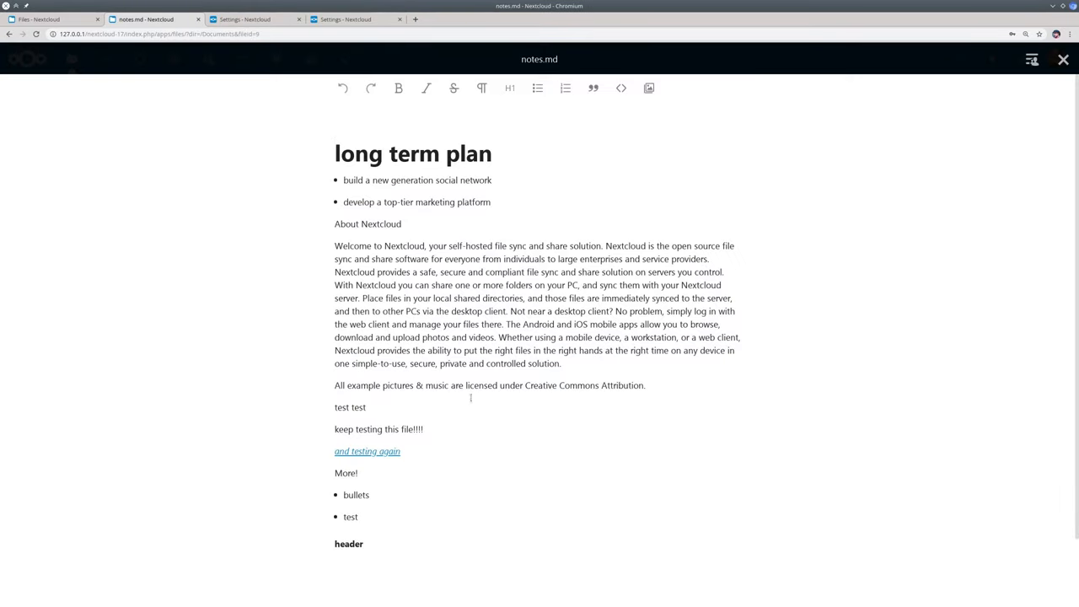
Step: Sign in as the second user in an incognito window with a TOTP code and open notes.md
{"action": "key", "text": "ctrl+shift+n"}
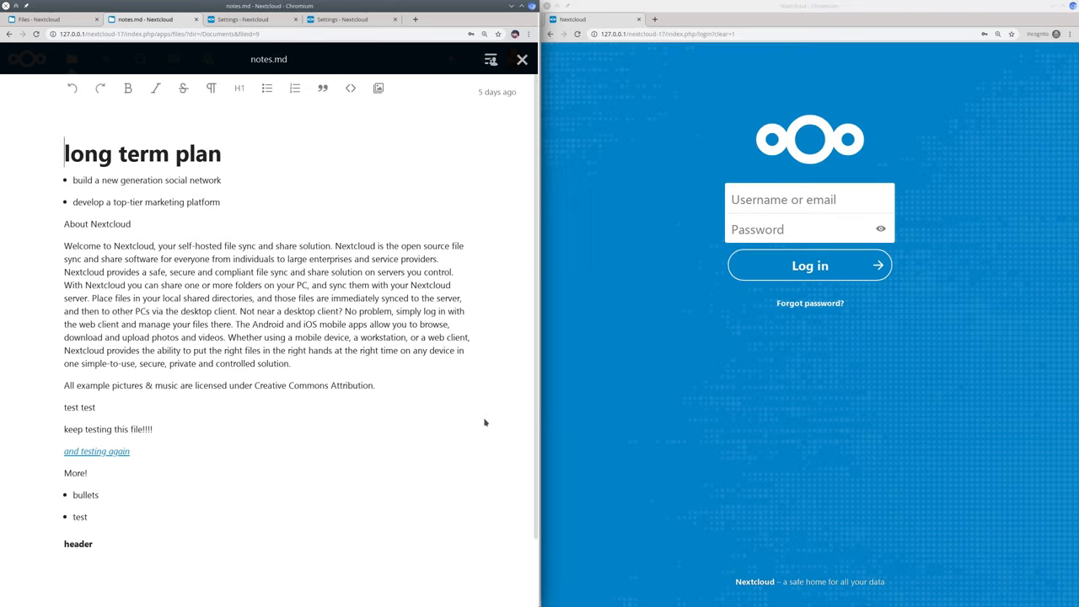
{"action": "left_click", "coordinate": [809, 199]}
{"action": "left_click", "coordinate": [754, 277]}
{"action": "key", "text": "Return"}
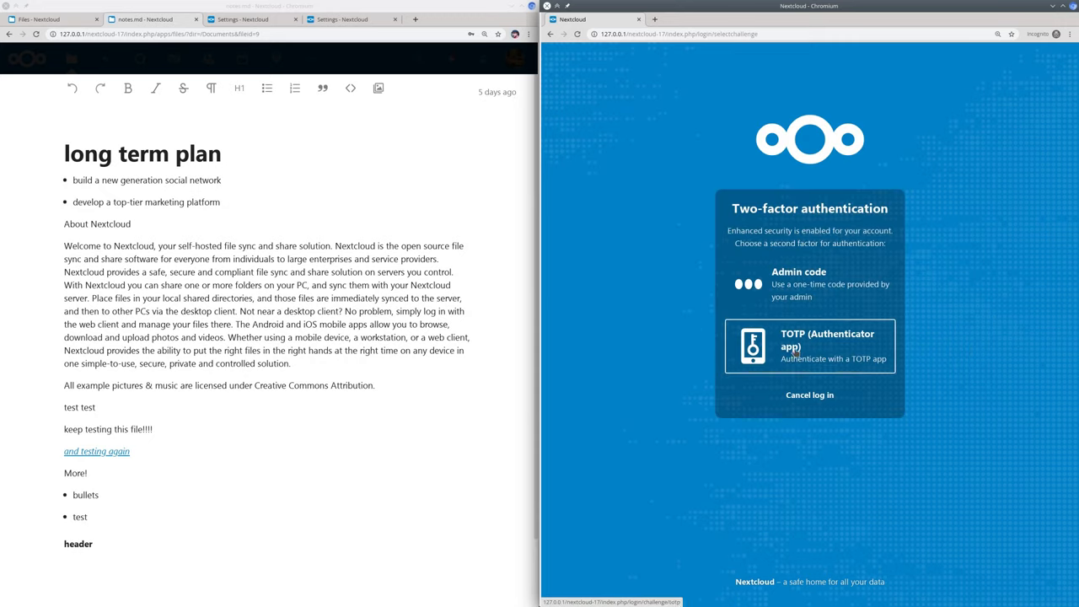
{"action": "left_click", "coordinate": [833, 348]}
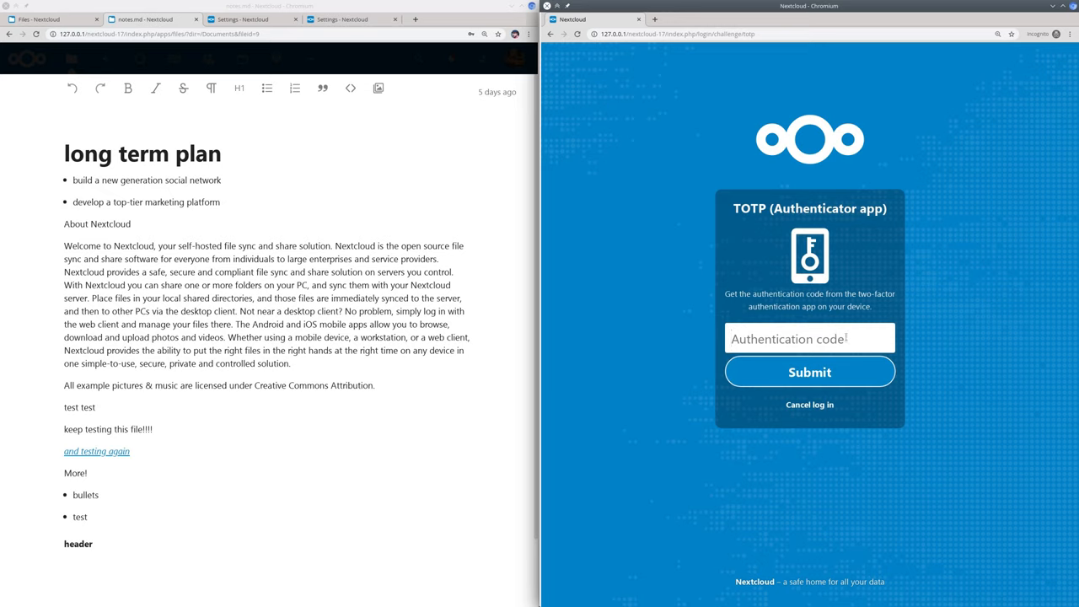
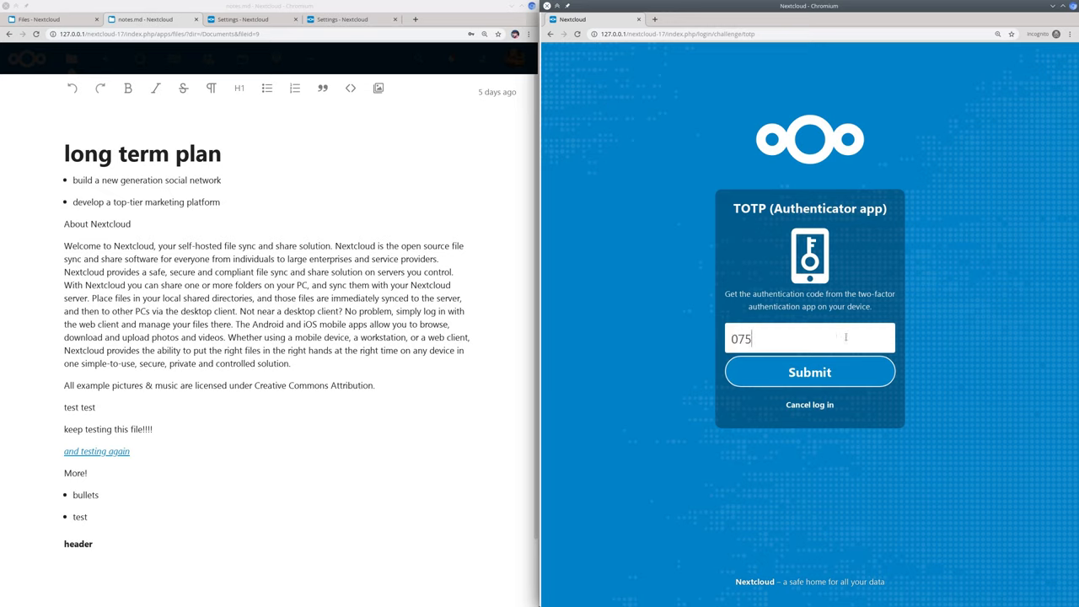
{"action": "key", "text": "Return"}
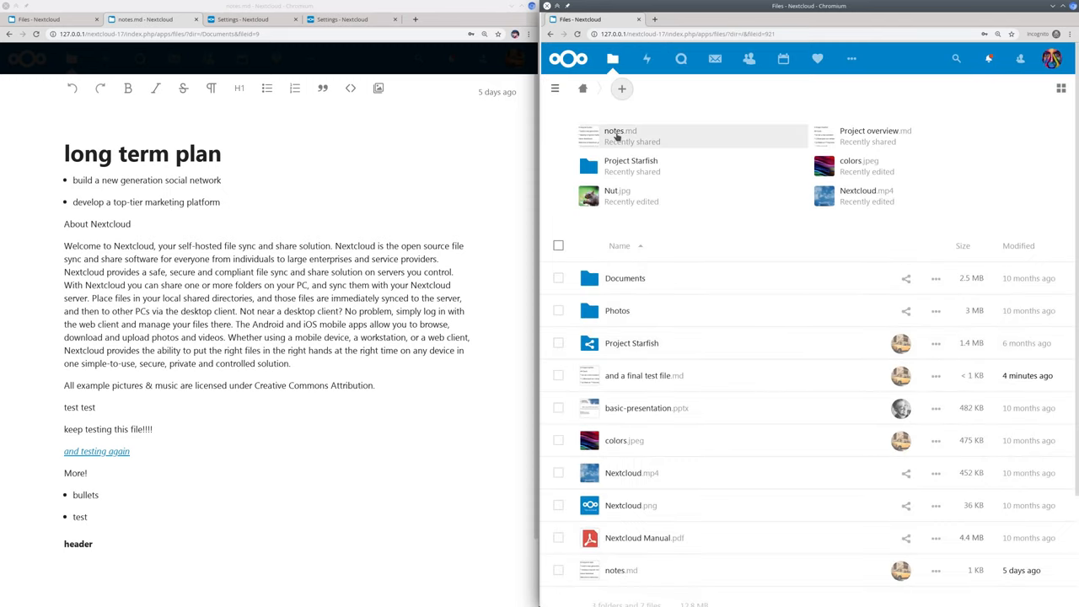
{"action": "left_click", "coordinate": [615, 135]}
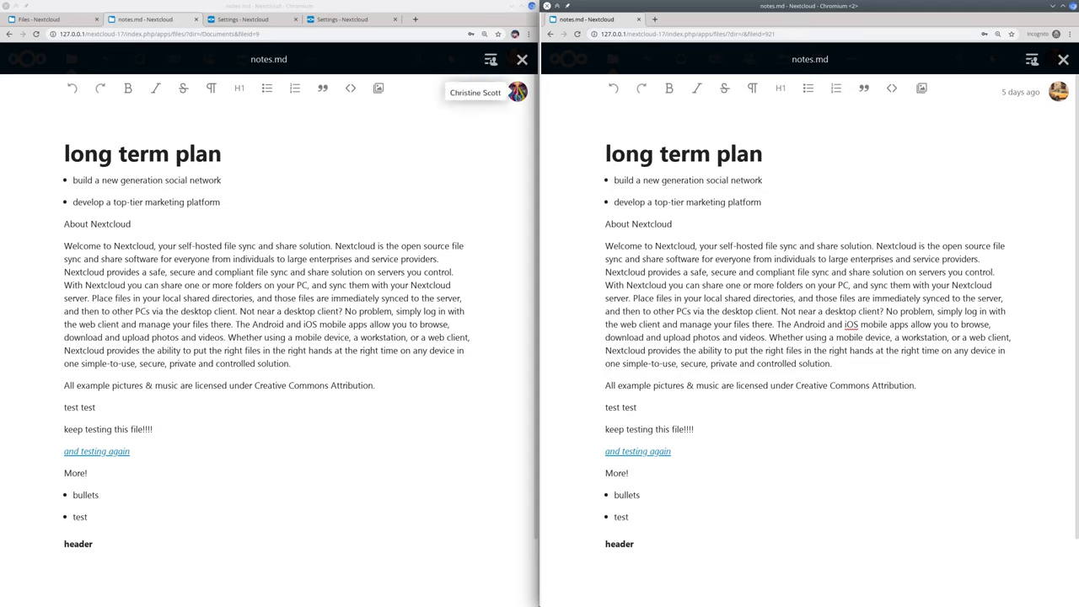
Step: Add the line 'something' under the header of notes.md and show the file's activity
{"action": "left_click", "coordinate": [152, 563]}
{"action": "key", "text": "Return"}
{"action": "type", "text": "something"}
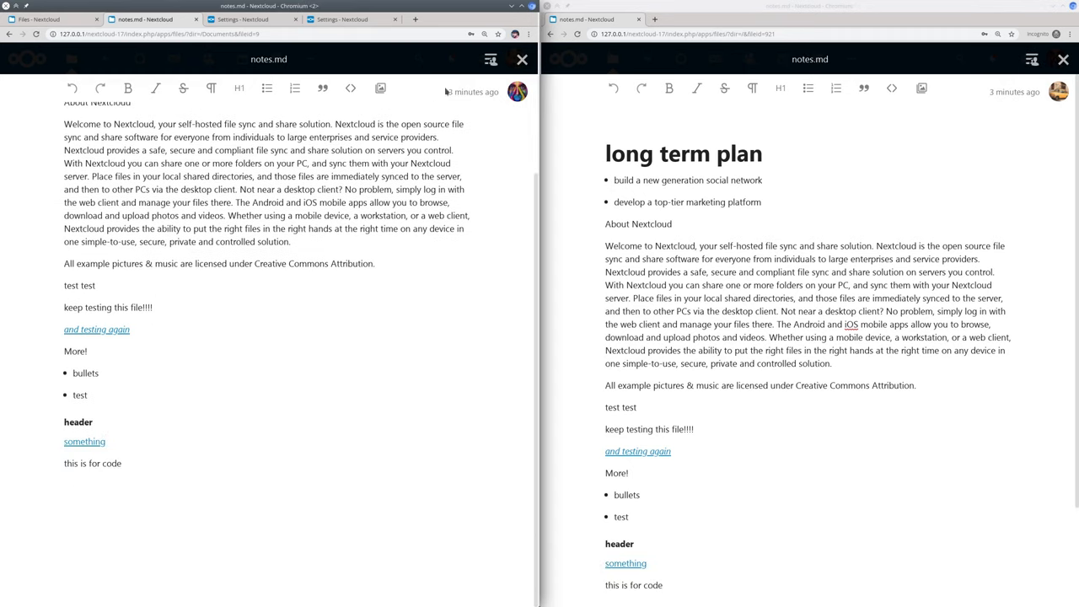
{"action": "left_click", "coordinate": [491, 59]}
{"action": "left_click", "coordinate": [435, 112]}
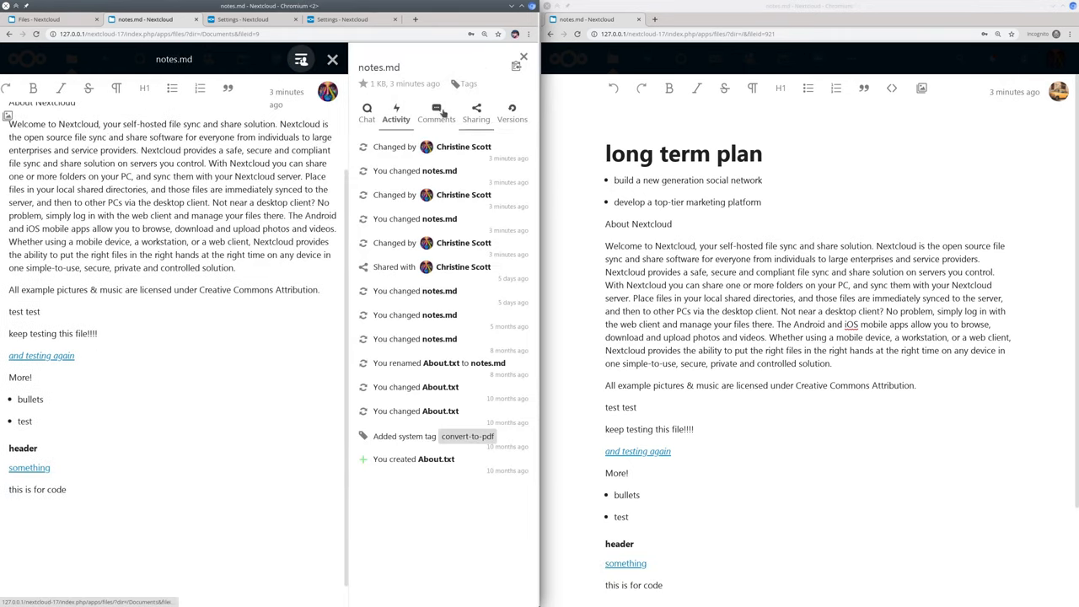
{"action": "left_click", "coordinate": [413, 188]}
{"action": "type", "text": "Hello @christi"}
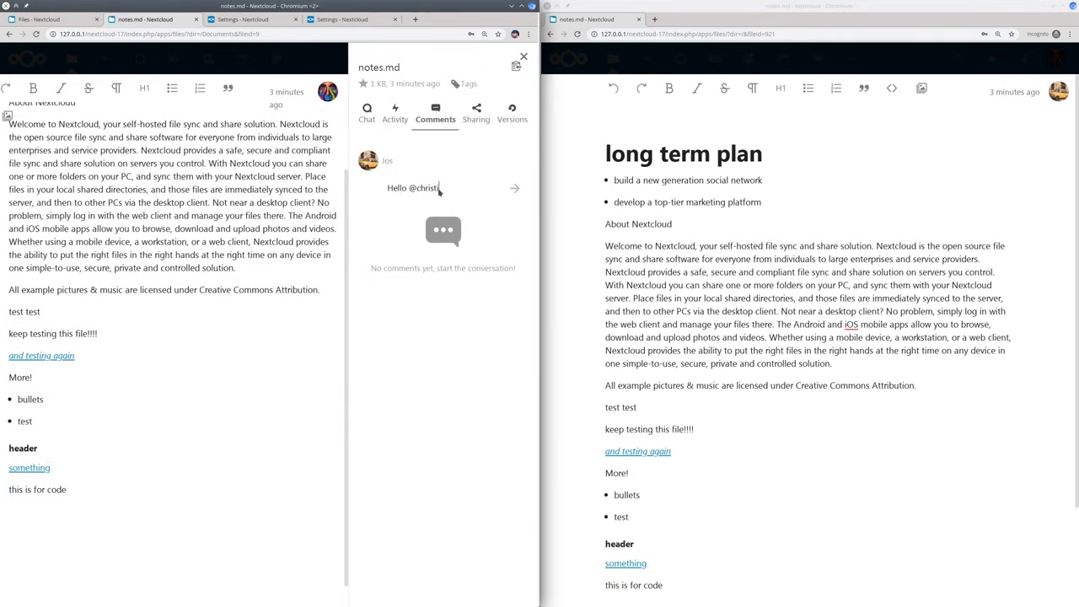
{"action": "left_click", "coordinate": [453, 206]}
{"action": "left_click", "coordinate": [513, 188]}
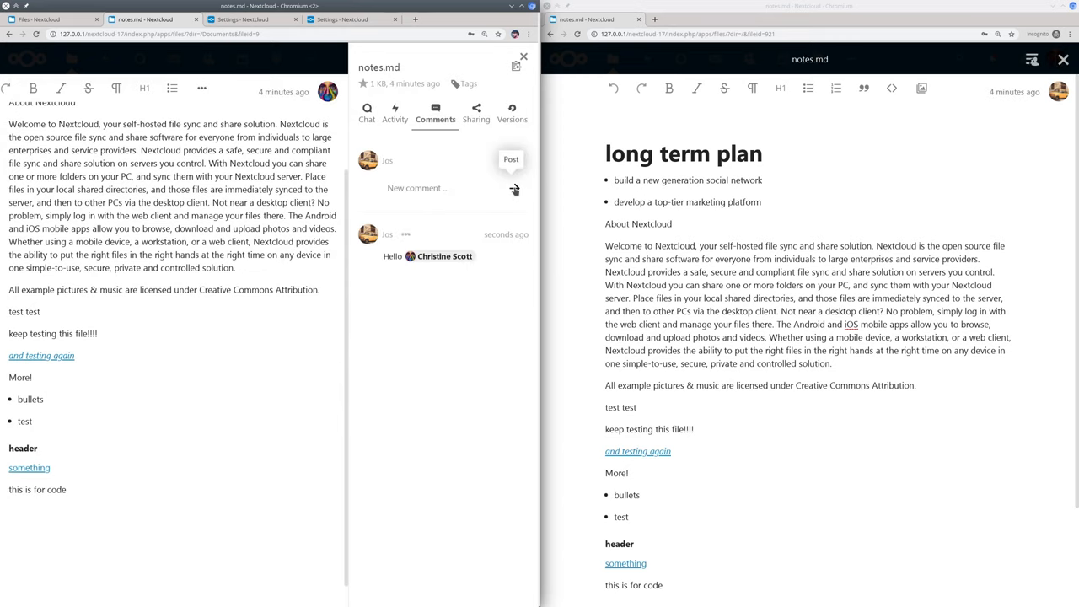
{"action": "left_click", "coordinate": [1032, 59]}
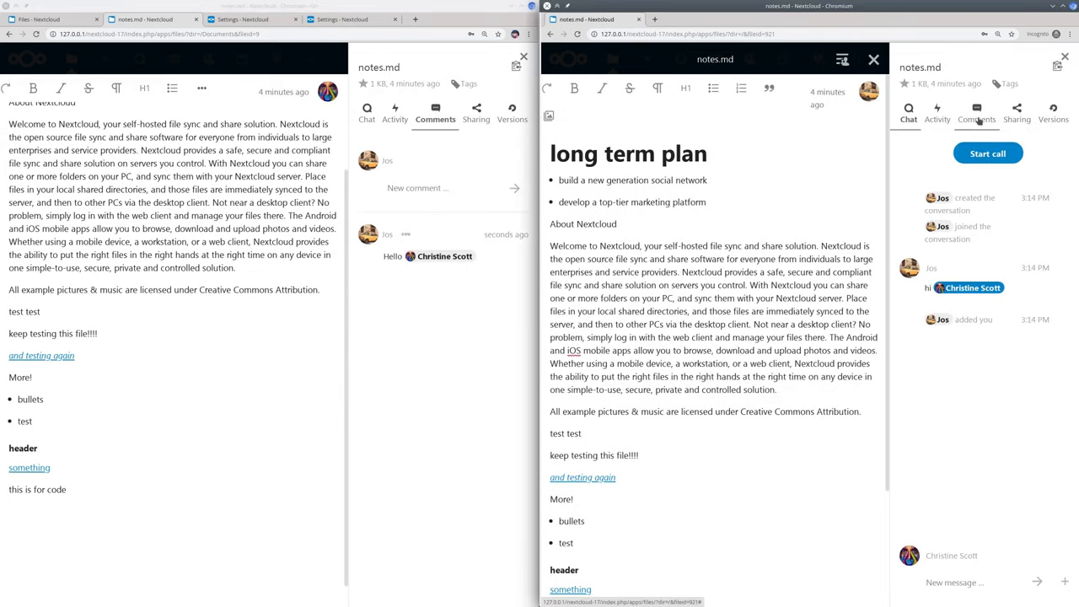
{"action": "left_click", "coordinate": [976, 112]}
{"action": "type", "text": "Hi "}
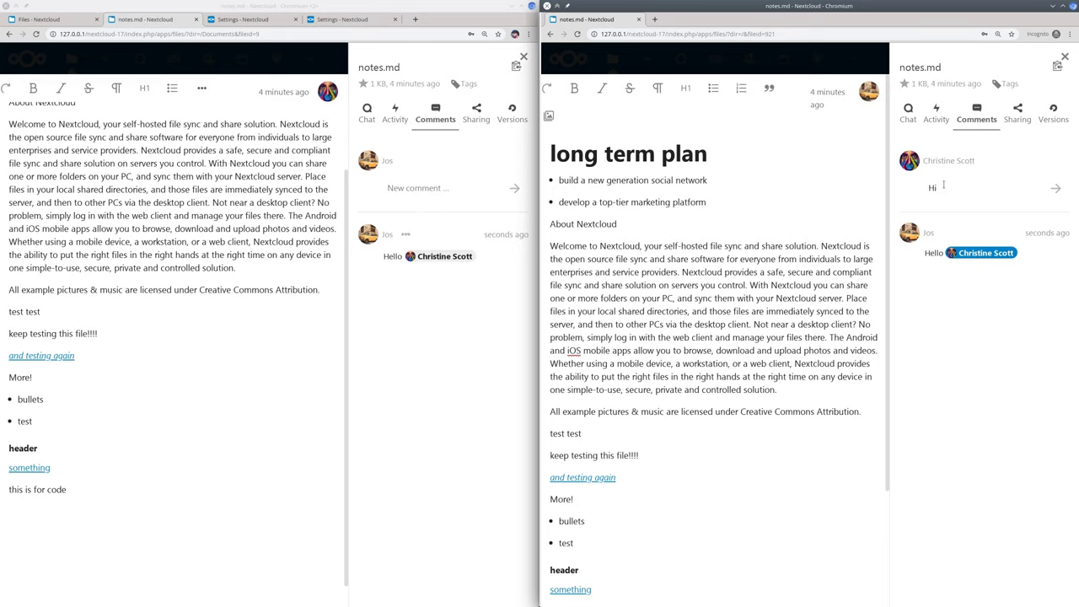
{"action": "type", "text": "@jos"}
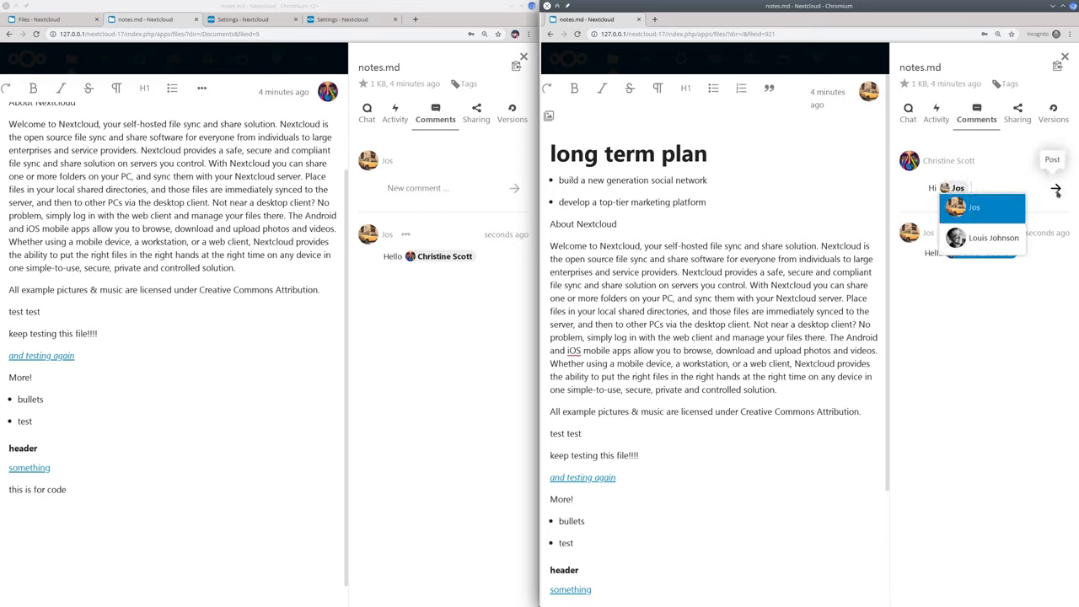
{"action": "left_click", "coordinate": [1055, 188]}
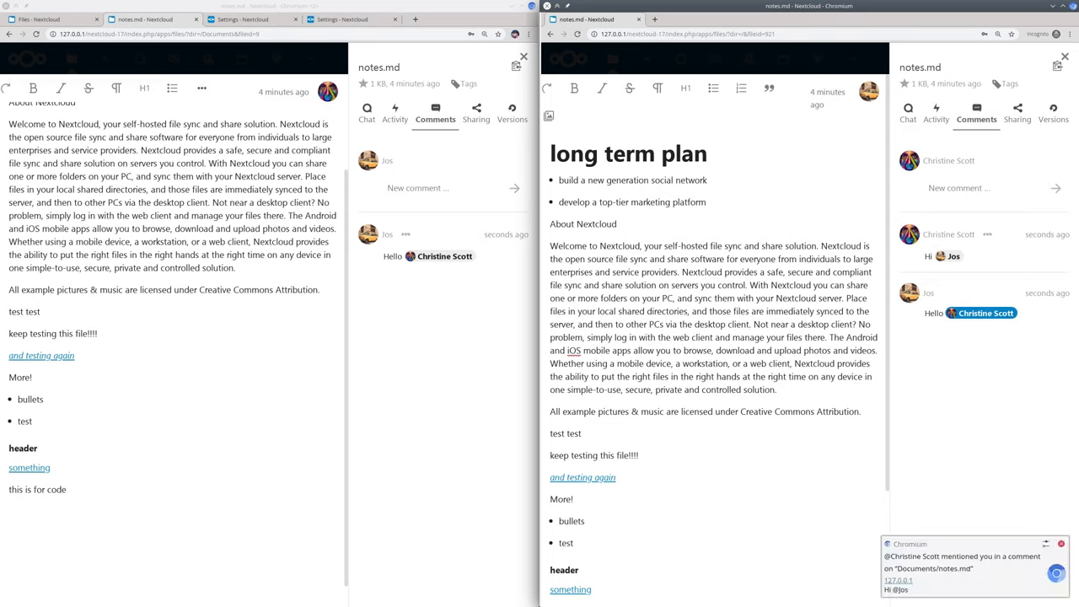
Step: Exchange live chat messages on notes.md between Jos and Christine, ending with 'In the Nextcloud Talk app!'
{"action": "left_click", "coordinate": [908, 113]}
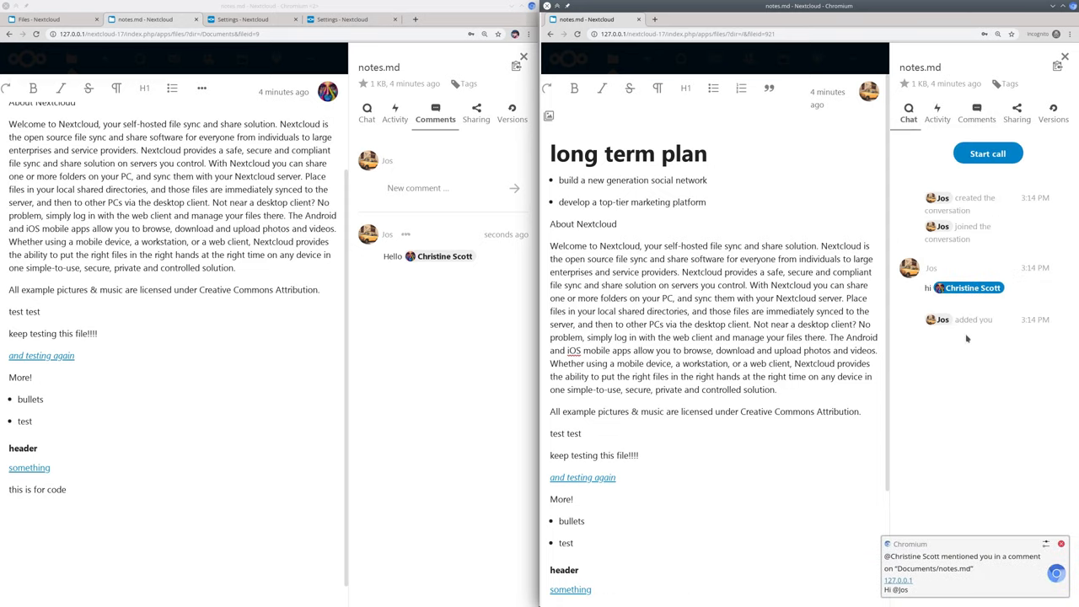
{"action": "left_click", "coordinate": [367, 113]}
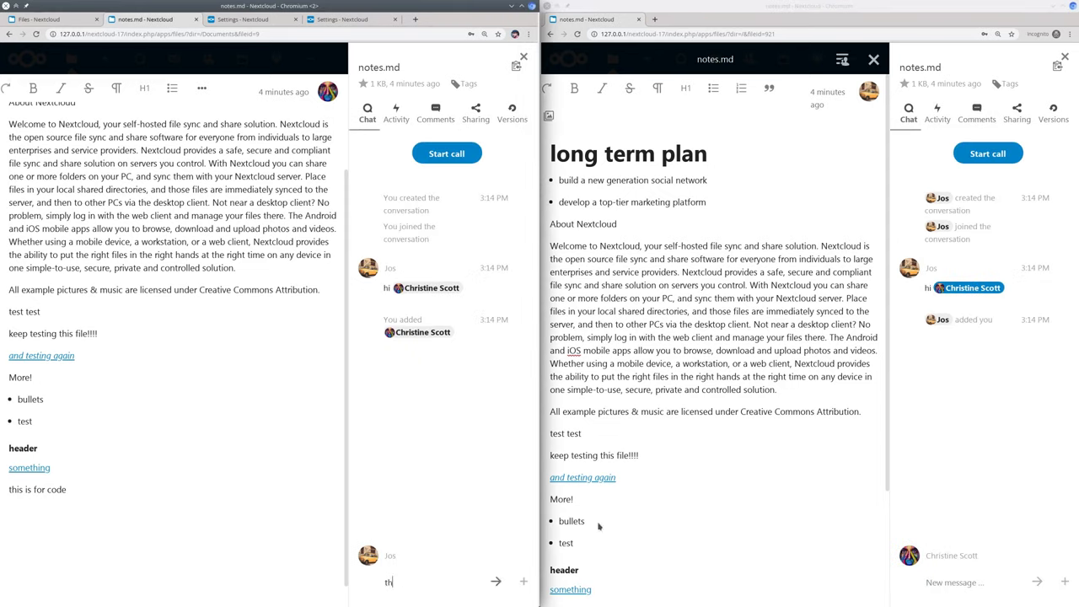
{"action": "type", "text": "this is realtime"}
{"action": "key", "text": "Return"}
{"action": "left_click", "coordinate": [982, 582]}
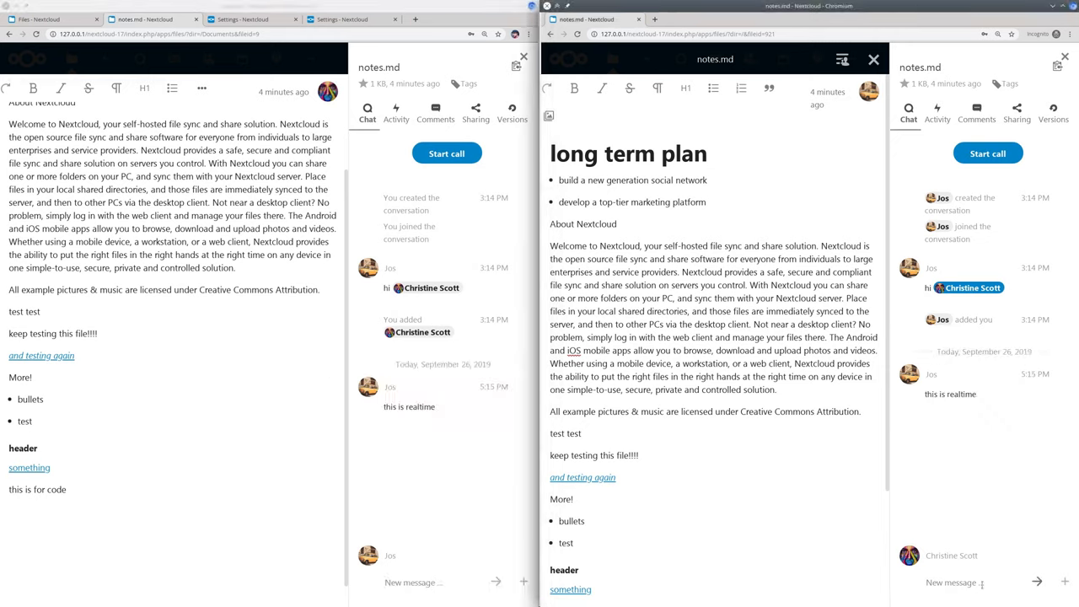
{"action": "type", "text": "faster!"}
{"action": "key", "text": "Return"}
{"action": "type", "text": "but "}
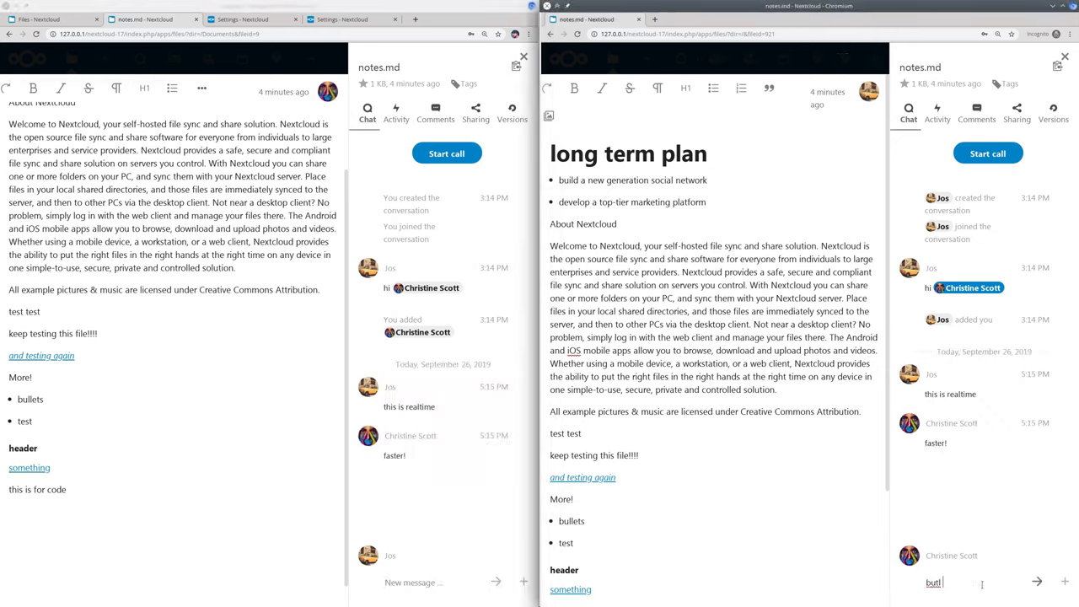
{"action": "type", "text": "also works here"}
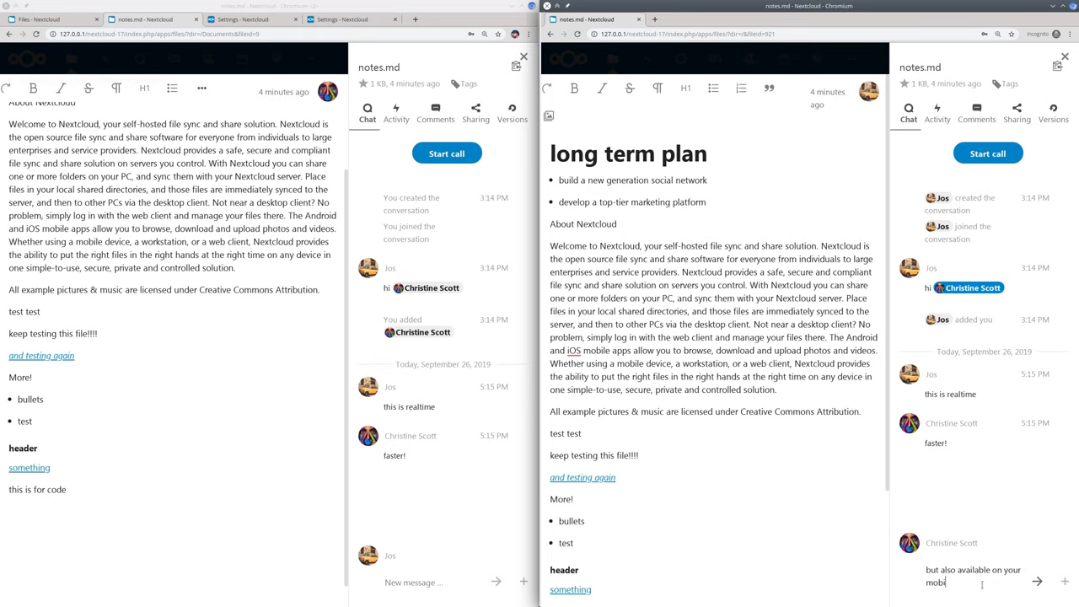
{"action": "key", "text": "Return"}
{"action": "left_click", "coordinate": [425, 581]}
{"action": "type", "text": "In the Nextc"}
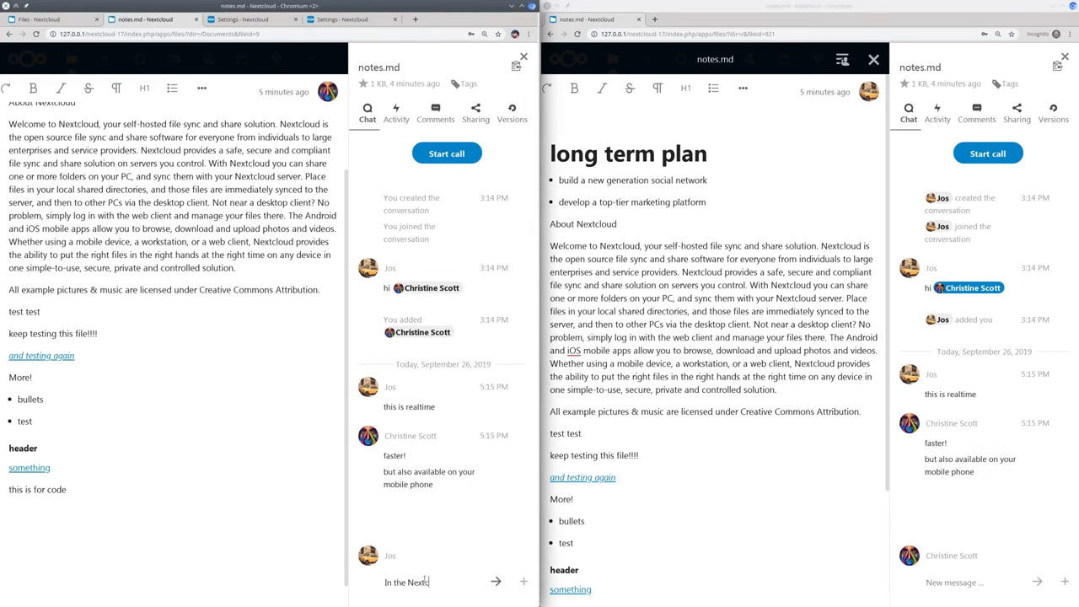
{"action": "type", "text": "loud Talk app!"}
{"action": "key", "text": "Return"}
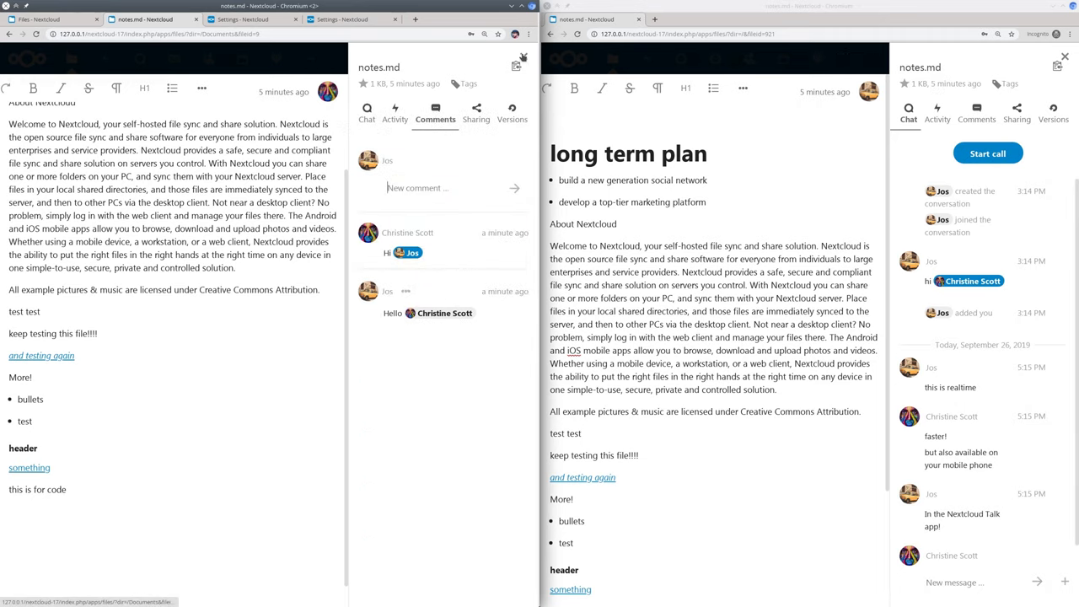
Step: Close the details panel and document viewer, then go to the Talk app
{"action": "left_click", "coordinate": [523, 56]}
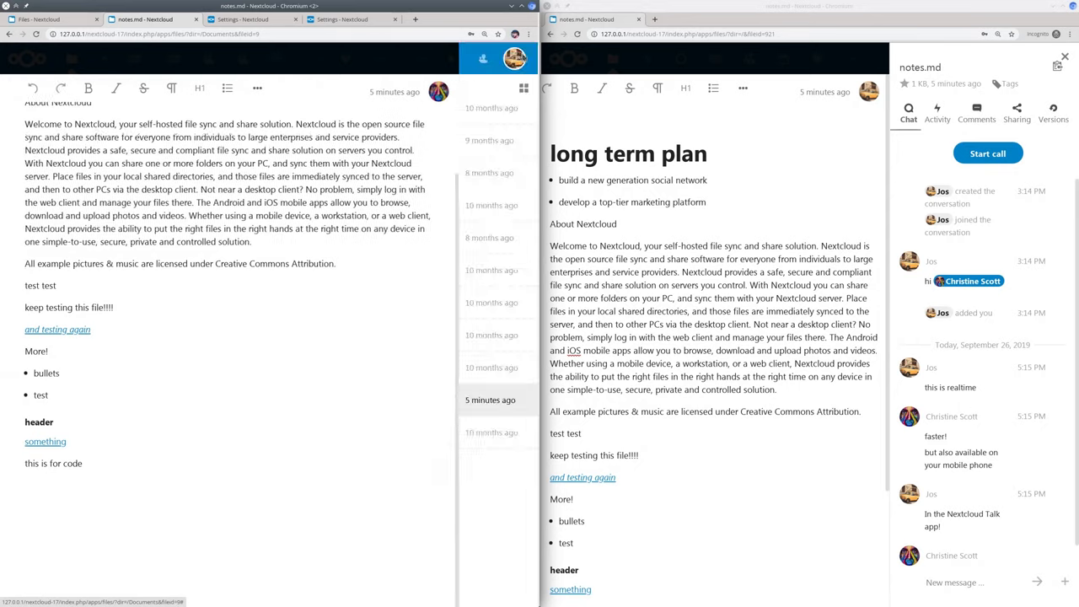
{"action": "left_click", "coordinate": [521, 60]}
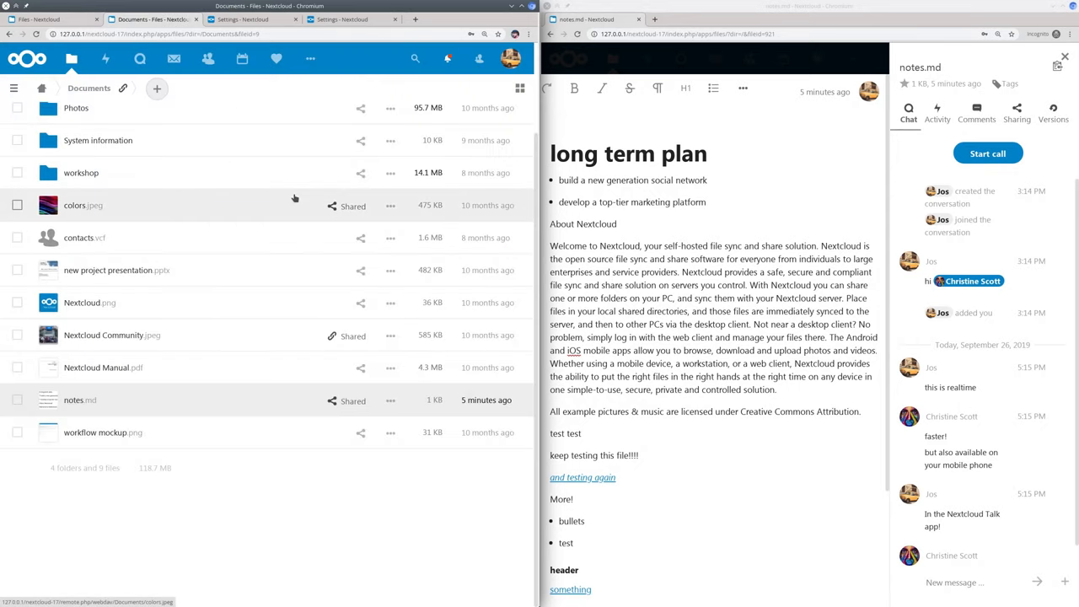
{"action": "left_click", "coordinate": [140, 58]}
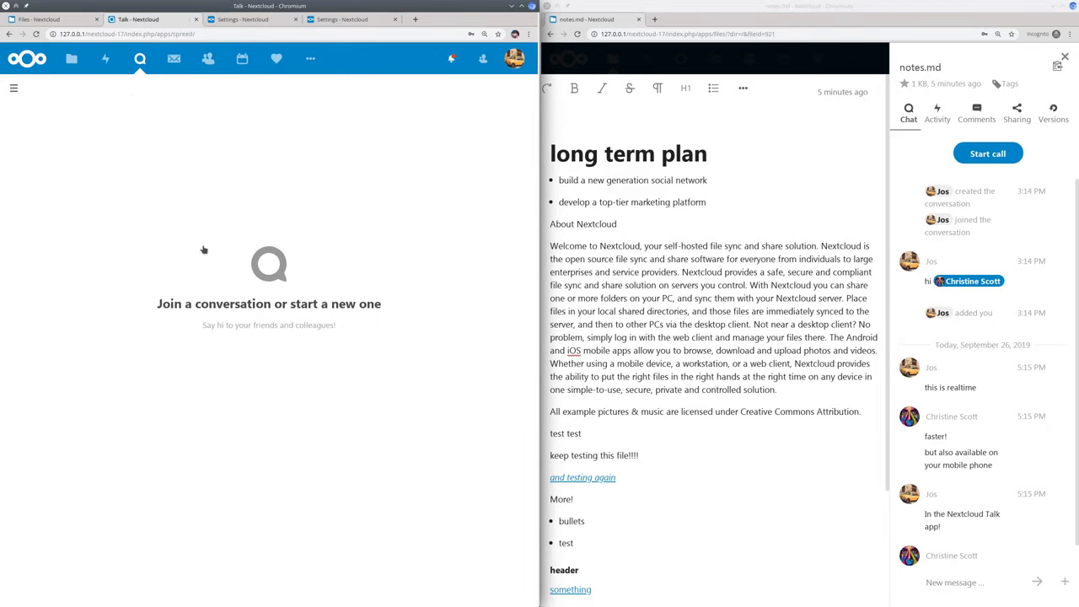
Step: Select the notes.md conversation in Talk and send a message there
{"action": "left_click", "coordinate": [14, 87]}
{"action": "left_click", "coordinate": [44, 116]}
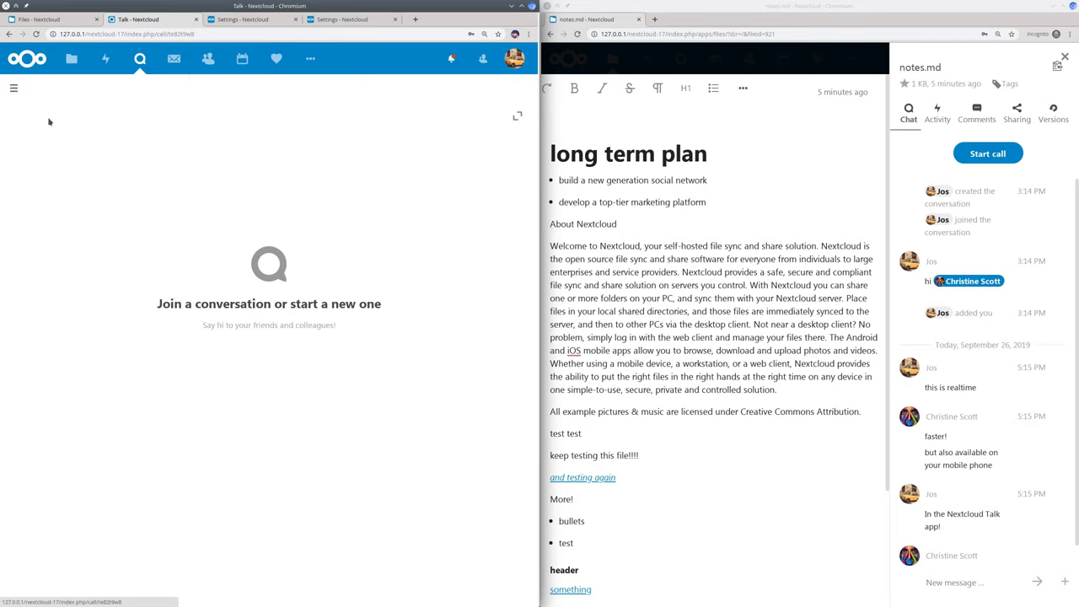
{"action": "left_click", "coordinate": [169, 581]}
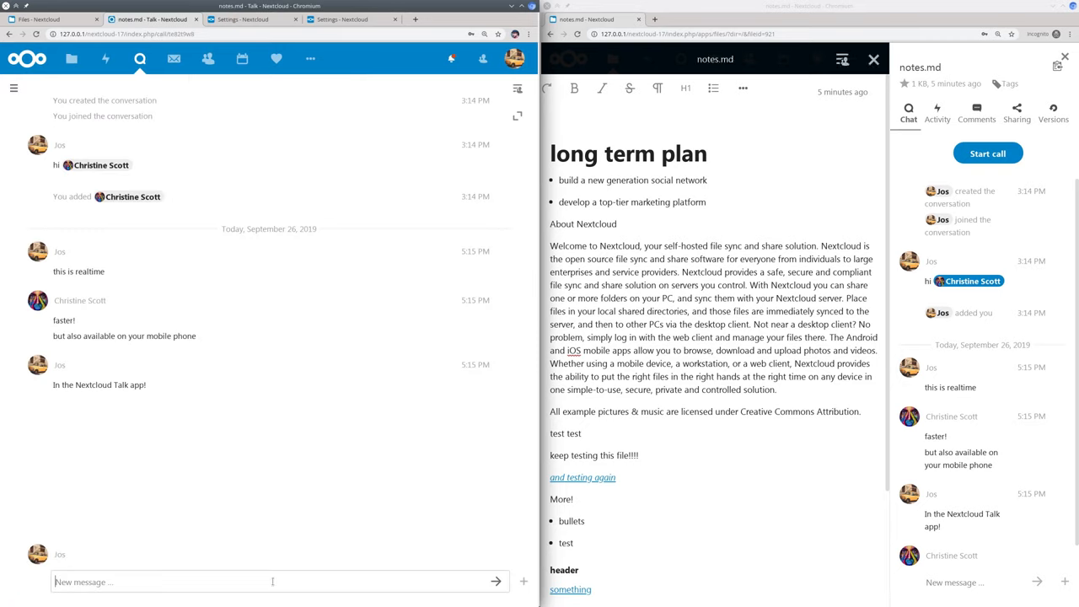
{"action": "type", "text": "I type from talk"}
{"action": "key", "text": "Return"}
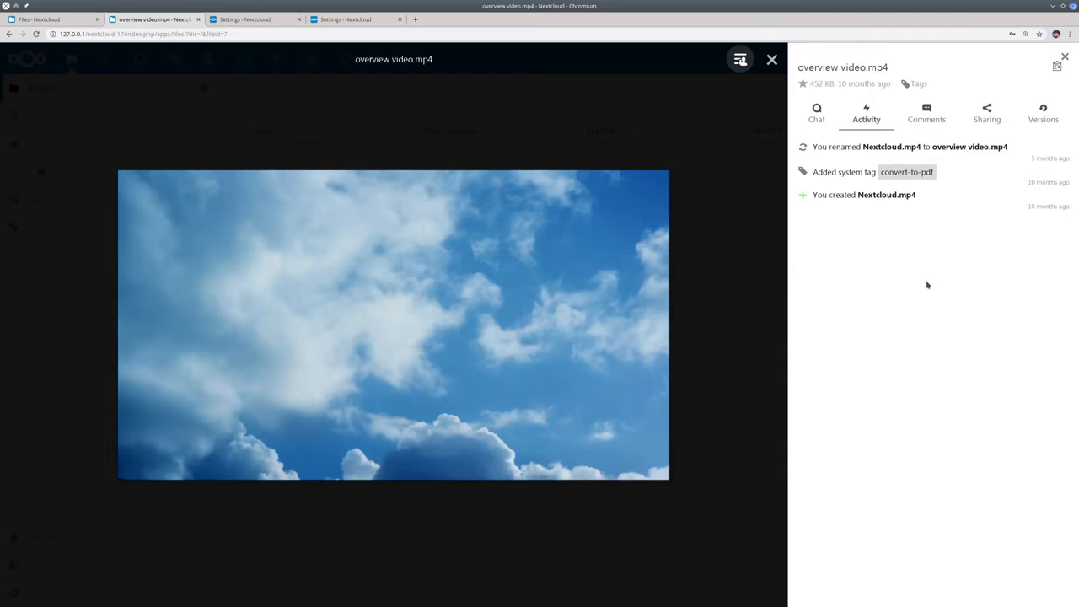
Step: Share overview video.mp4 with the suggested user from the Sharing panel
{"action": "left_click", "coordinate": [986, 112]}
{"action": "left_click", "coordinate": [925, 154]}
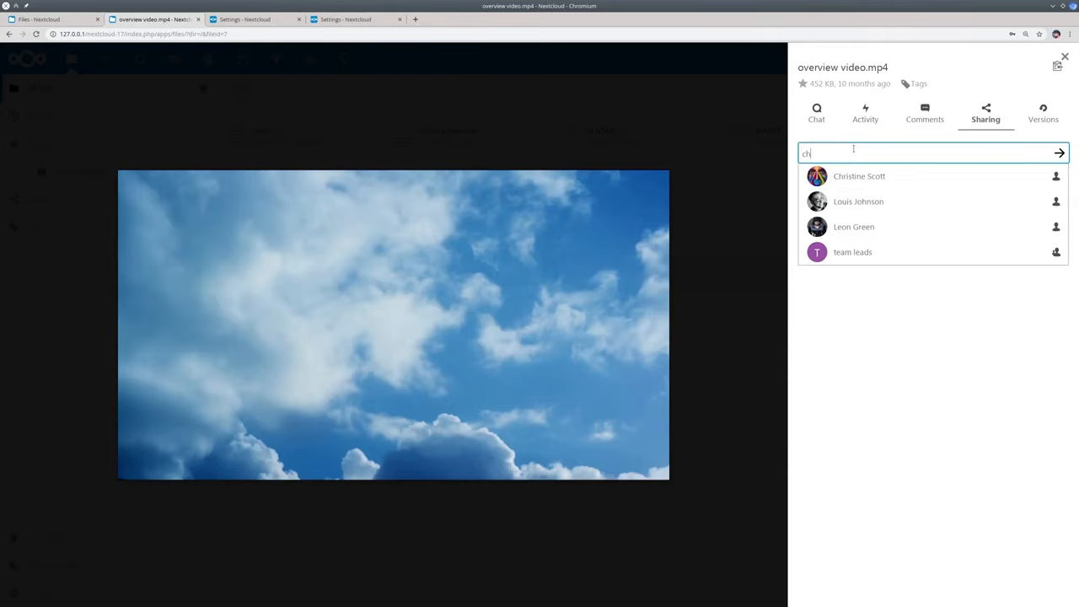
{"action": "type", "text": "christine"}
{"action": "left_click", "coordinate": [868, 177]}
{"action": "left_click", "coordinate": [817, 113]}
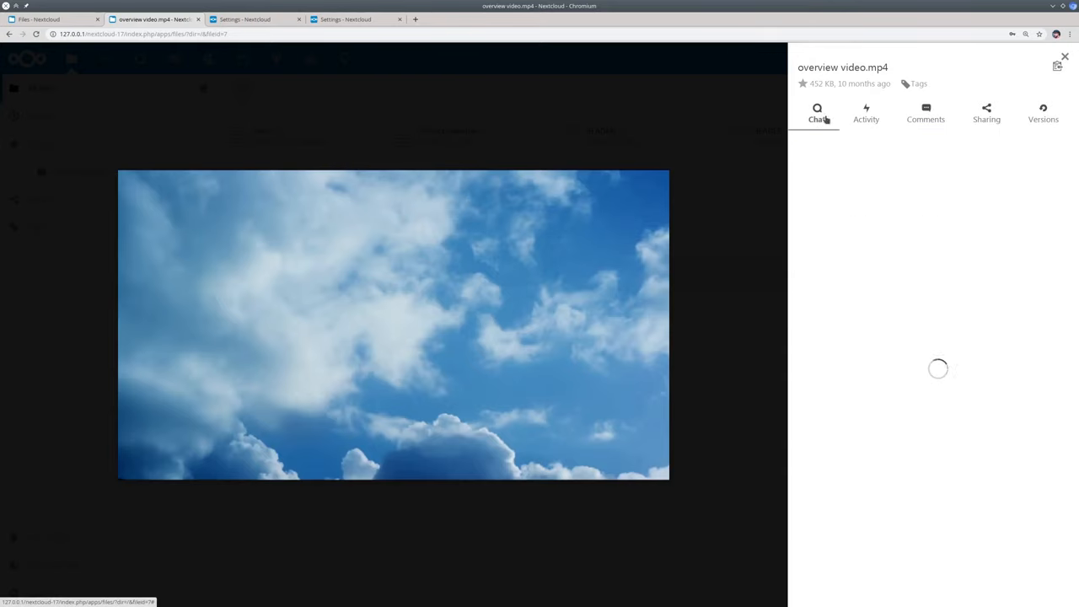
{"action": "left_click", "coordinate": [927, 581]}
{"action": "type", "text": "Hi @christine"}
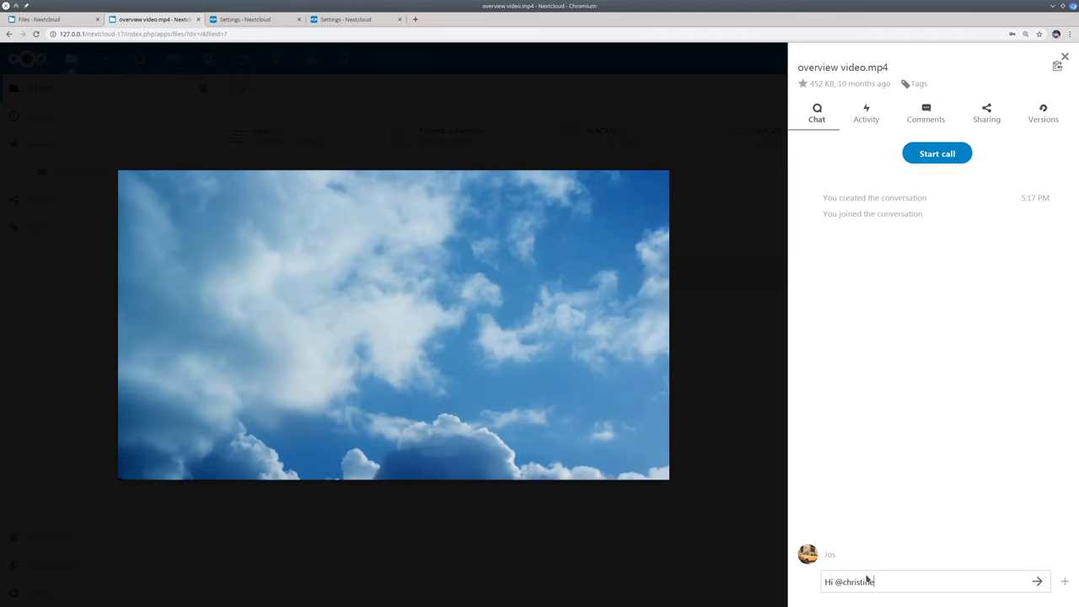
{"action": "left_click", "coordinate": [881, 556]}
{"action": "left_click", "coordinate": [1037, 581]}
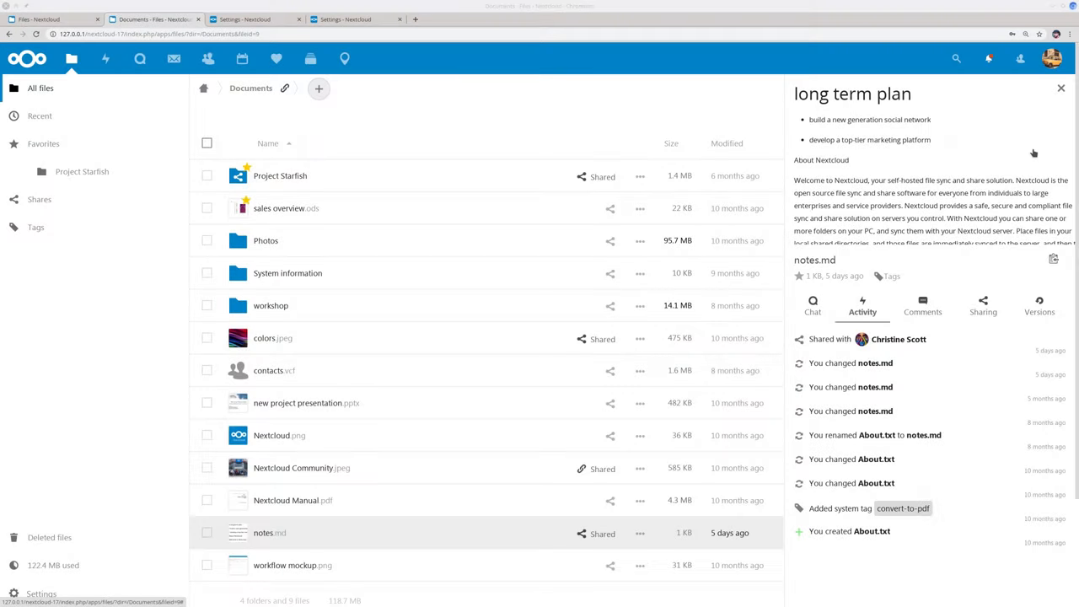
{"action": "left_click", "coordinate": [1052, 58]}
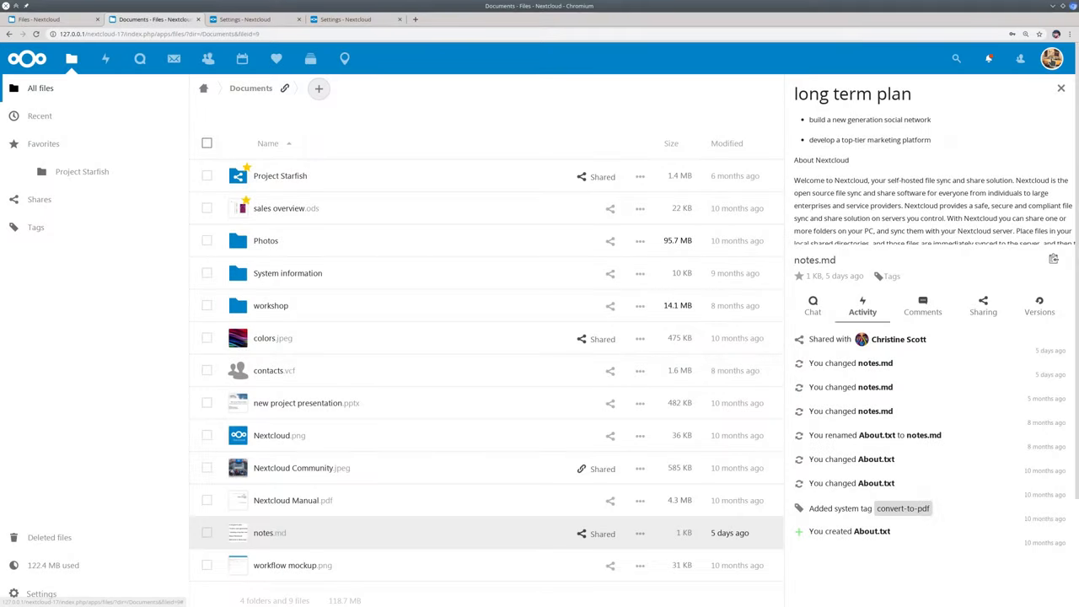
Step: In Security settings, start a remote wipe of the Google Chrome 76 session
{"action": "left_click", "coordinate": [1037, 143]}
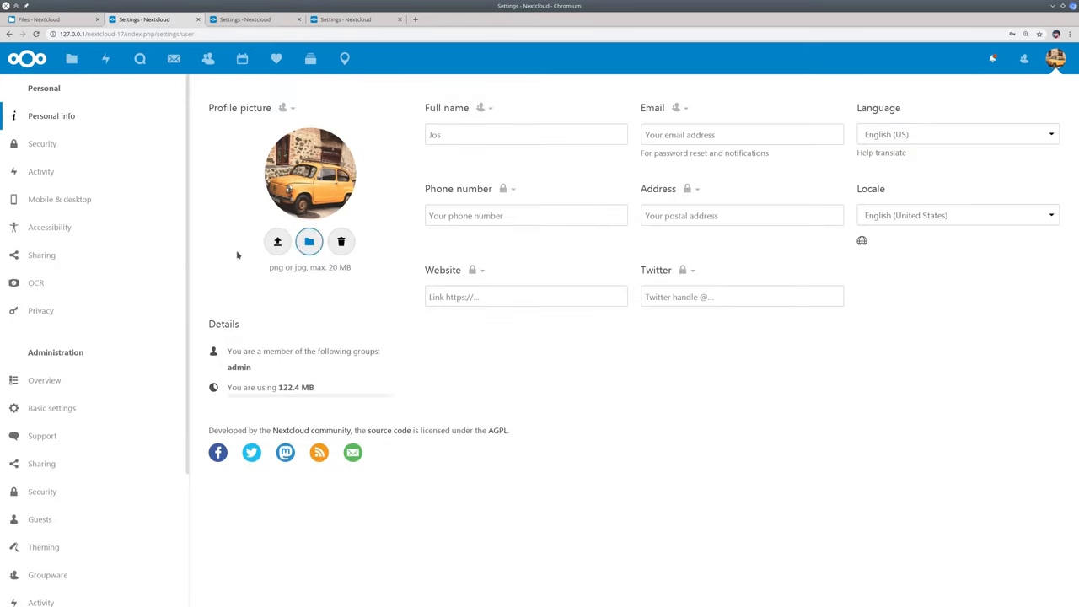
{"action": "left_click", "coordinate": [42, 143]}
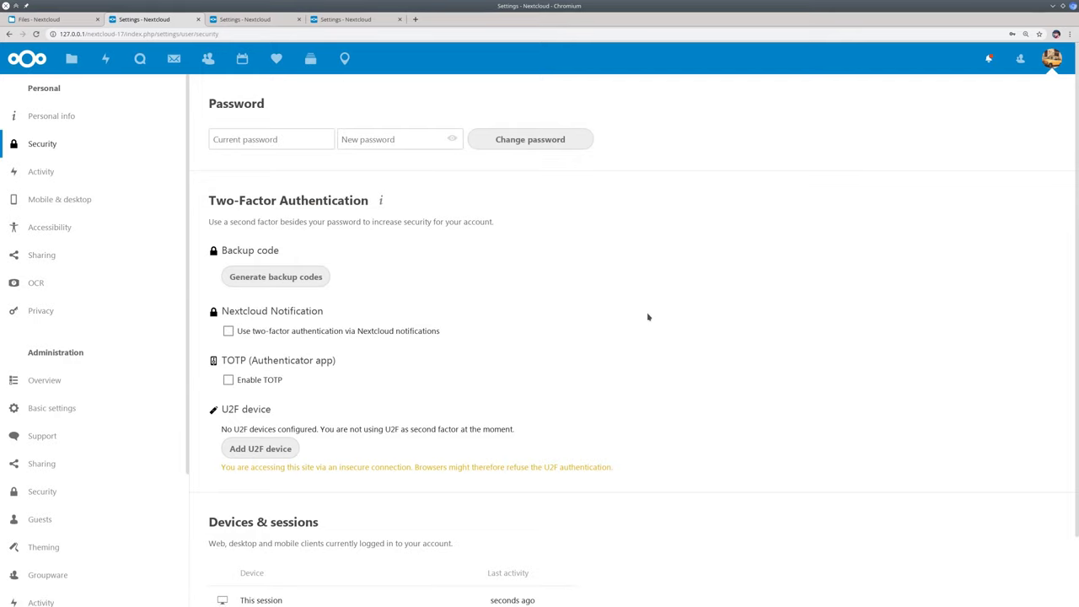
{"action": "scroll", "coordinate": [649, 320], "scroll_direction": "down", "scroll_amount": 2}
{"action": "left_click", "coordinate": [553, 552]}
{"action": "scroll", "coordinate": [658, 514], "scroll_direction": "down", "scroll_amount": 1}
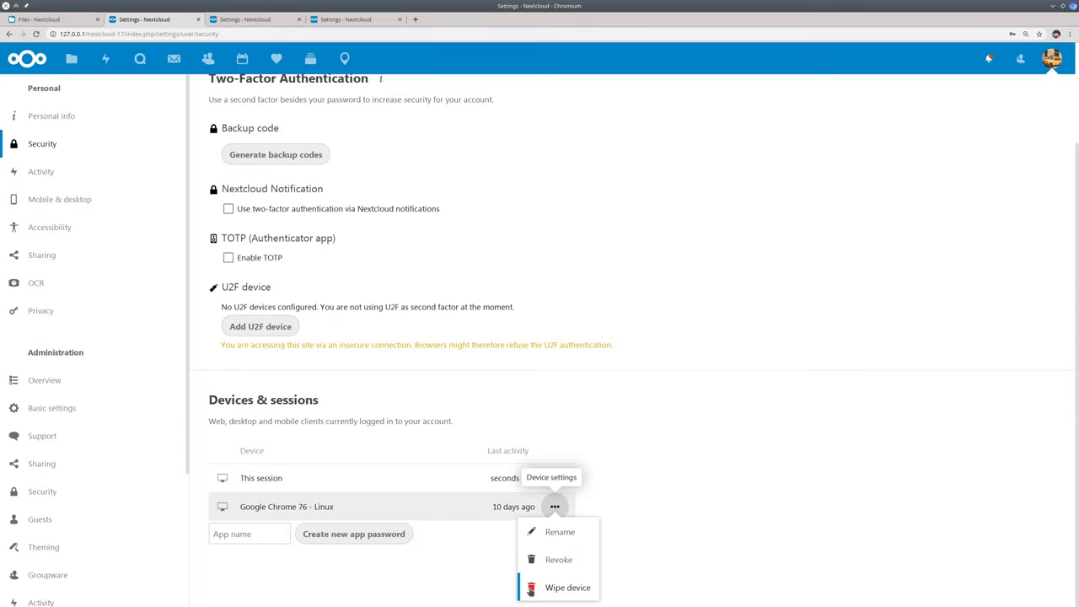
{"action": "left_click", "coordinate": [531, 587]}
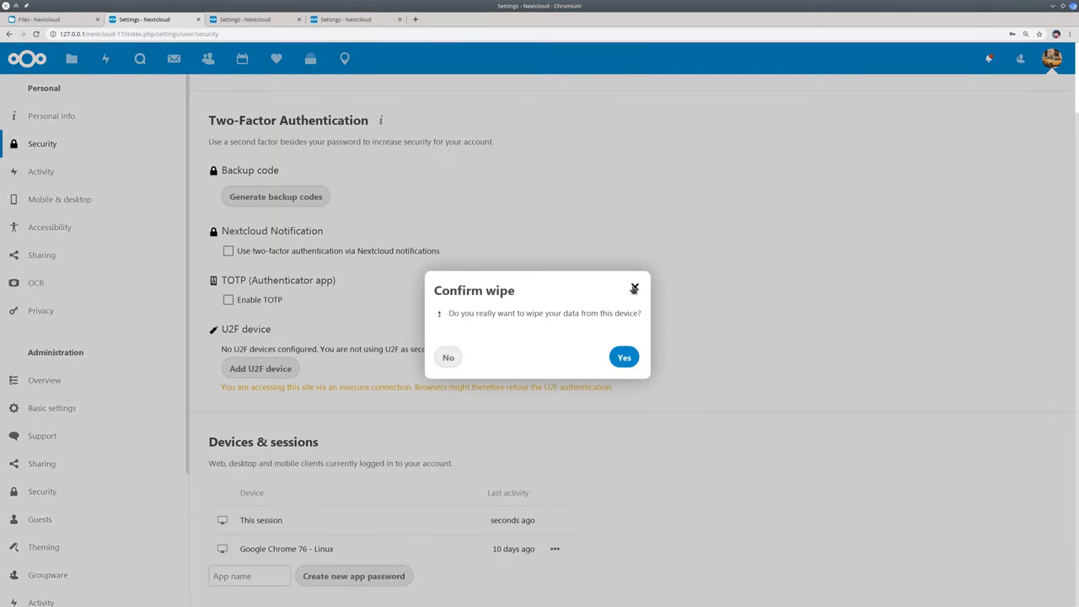
Step: Cancel the wipe confirmation with No and go to user management
{"action": "left_click", "coordinate": [634, 288]}
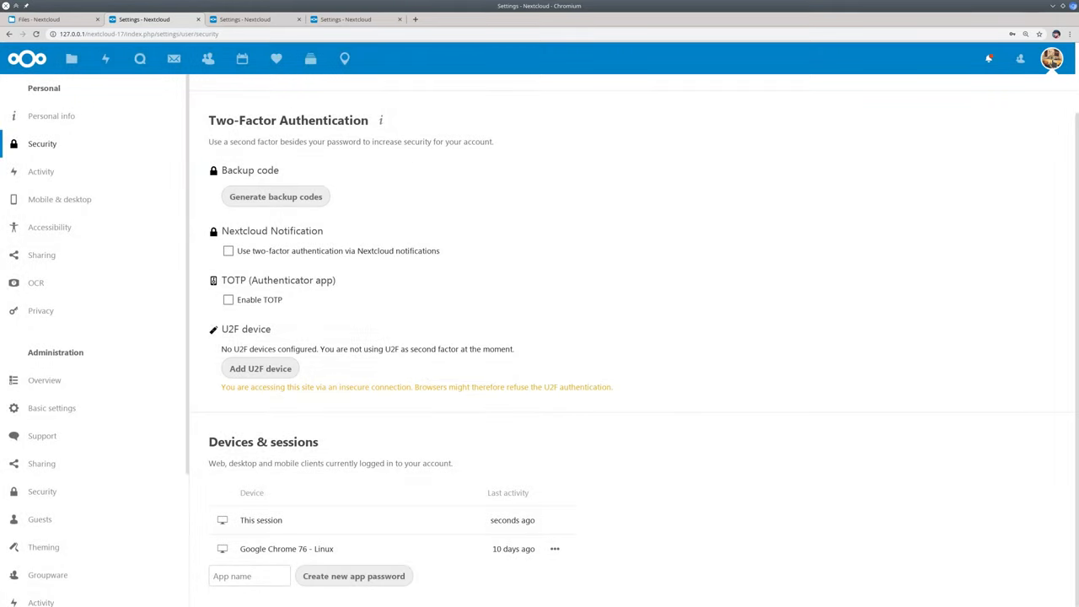
{"action": "left_click", "coordinate": [1051, 58]}
{"action": "left_click", "coordinate": [1044, 145]}
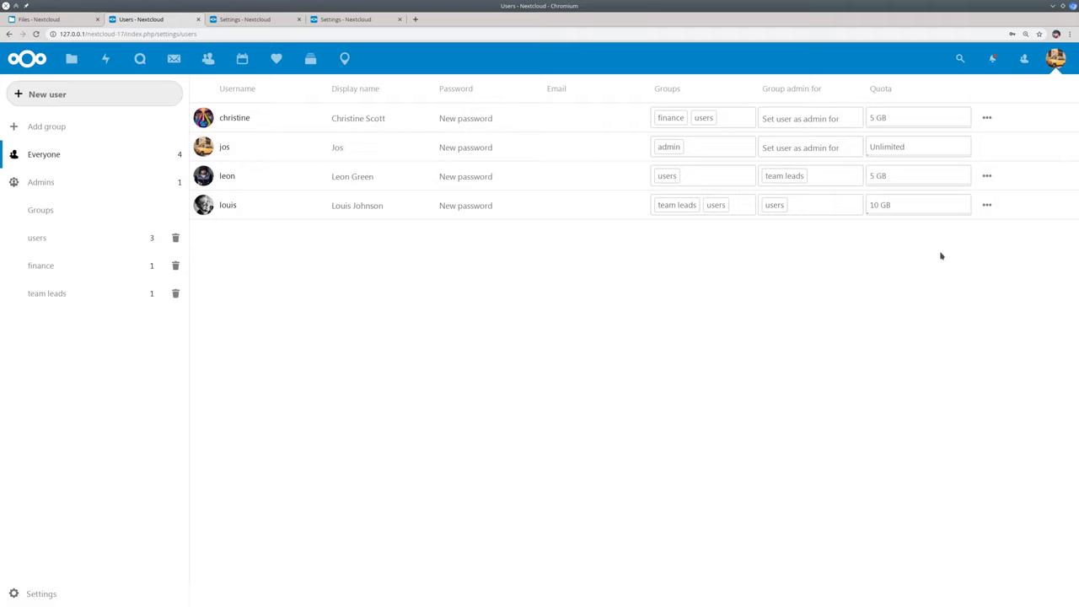
Step: Show the first user's actions menu with its wipe-all-devices option
{"action": "left_click", "coordinate": [986, 118]}
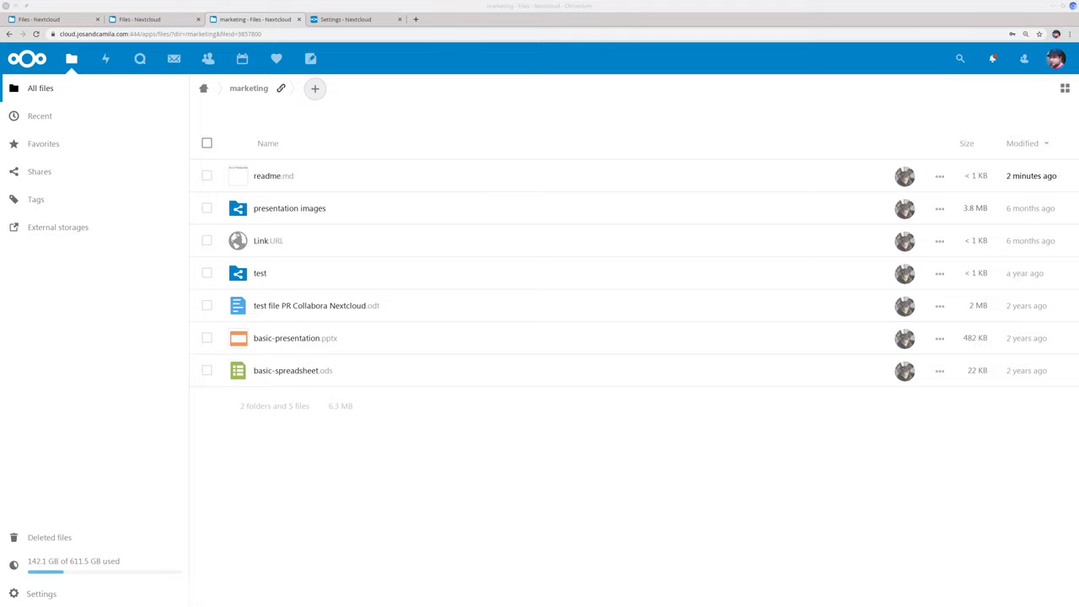
Step: Open 'test file PR Collabora Nextcloud.odt' with its sidebar showing the confidential tag and watermarks
{"action": "left_click", "coordinate": [451, 305]}
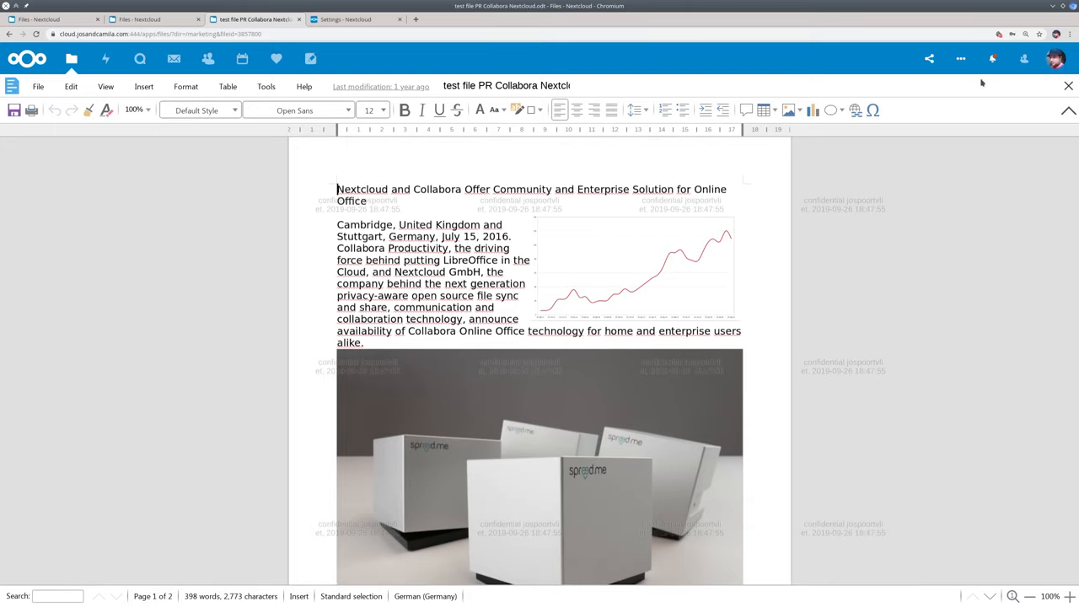
{"action": "left_click", "coordinate": [929, 58]}
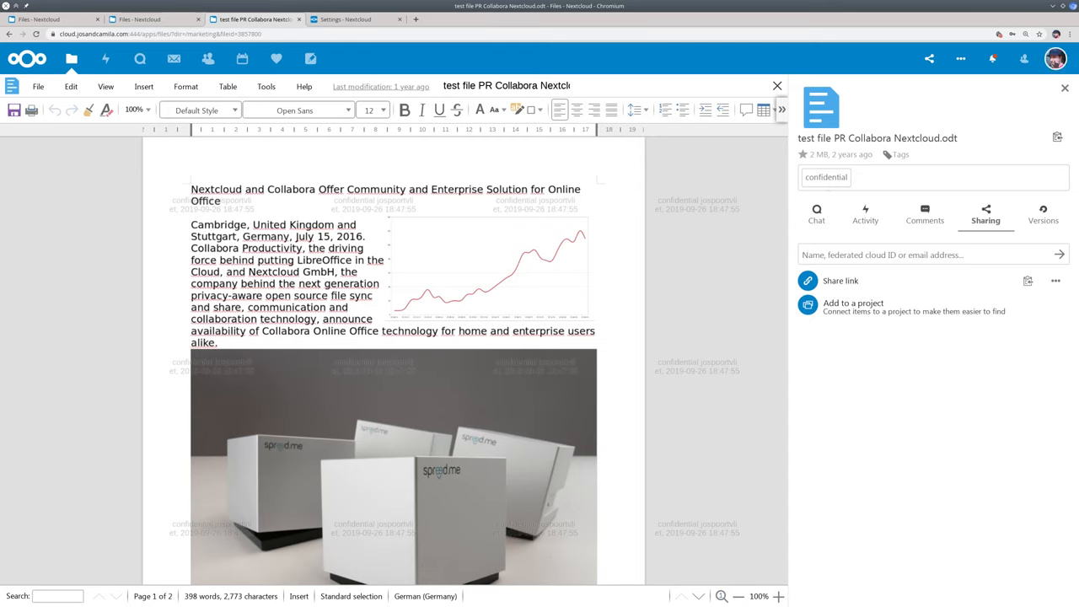
{"action": "left_click", "coordinate": [1056, 59]}
Step: Review the Secure view watermark text setting in the Collabora Online admin settings
{"action": "left_click", "coordinate": [1050, 87]}
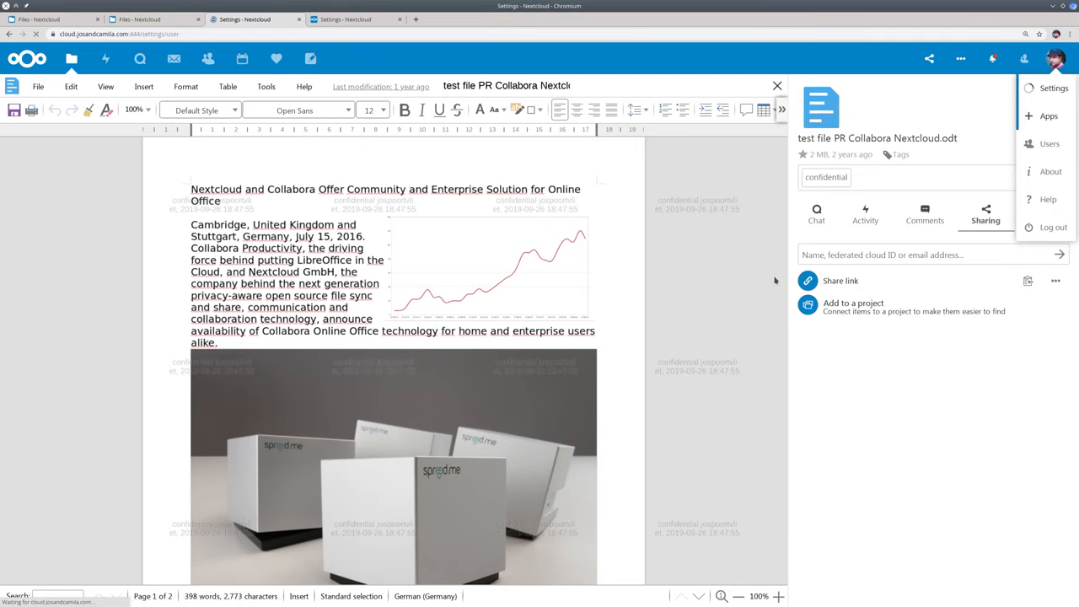
{"action": "scroll", "coordinate": [100, 531], "scroll_direction": "down", "scroll_amount": 2}
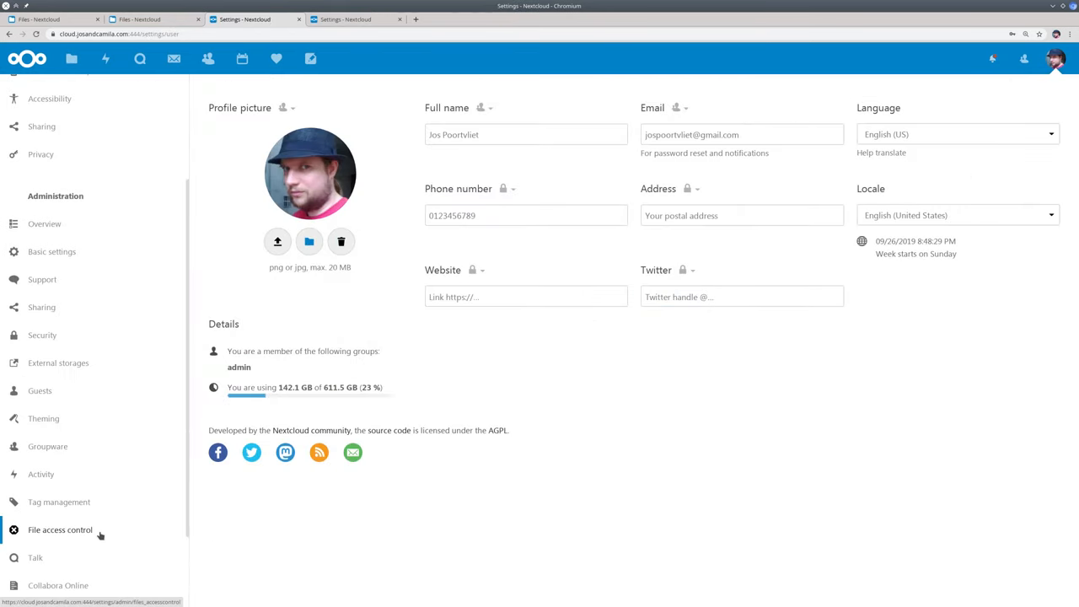
{"action": "scroll", "coordinate": [100, 534], "scroll_direction": "down", "scroll_amount": 2}
{"action": "left_click", "coordinate": [64, 484]}
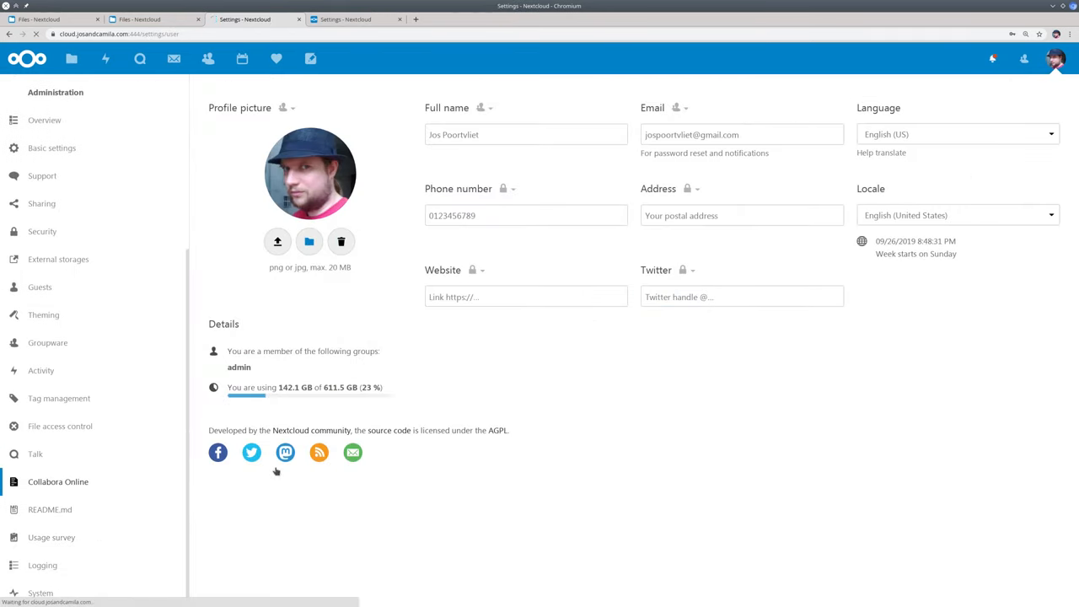
{"action": "scroll", "coordinate": [617, 412], "scroll_direction": "down", "scroll_amount": 4}
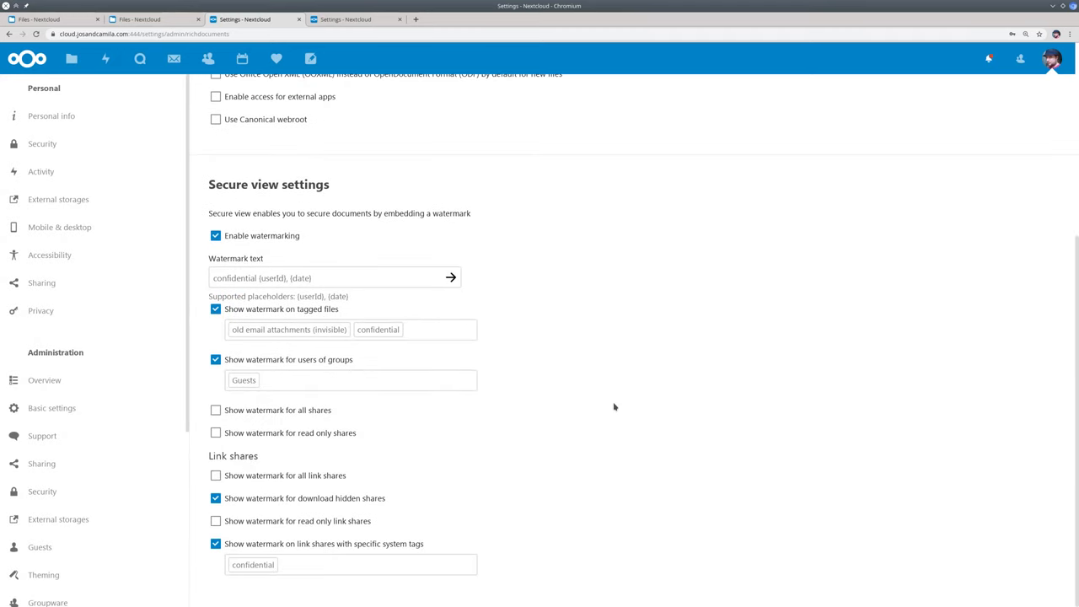
{"action": "left_click", "coordinate": [236, 260]}
Step: Open nextcloud.com/virtual-data-room/ in a new tab and read down to Secure Mailbox
{"action": "left_click", "coordinate": [415, 20]}
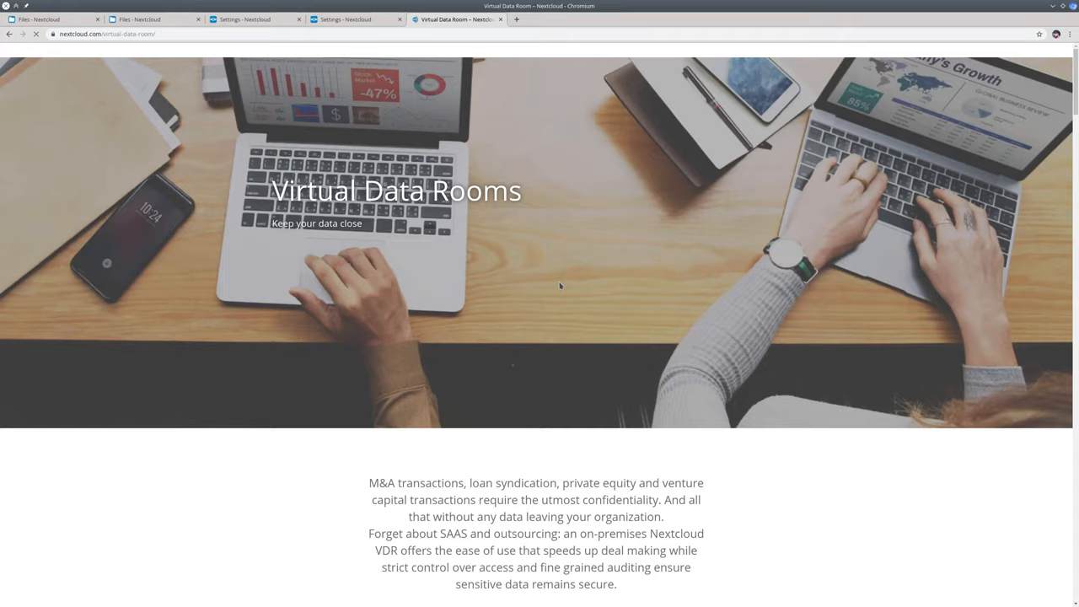
{"action": "scroll", "coordinate": [560, 285], "scroll_direction": "down", "scroll_amount": 2}
{"action": "scroll", "coordinate": [560, 285], "scroll_direction": "down", "scroll_amount": 3}
{"action": "scroll", "coordinate": [559, 284], "scroll_direction": "down", "scroll_amount": 3}
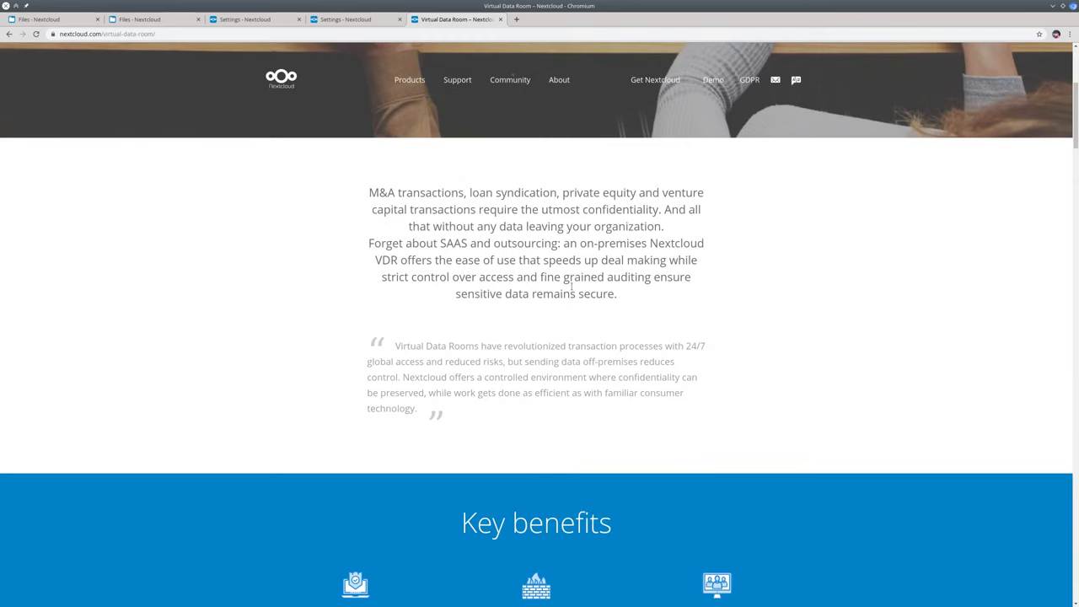
{"action": "scroll", "coordinate": [765, 350], "scroll_direction": "down", "scroll_amount": 3}
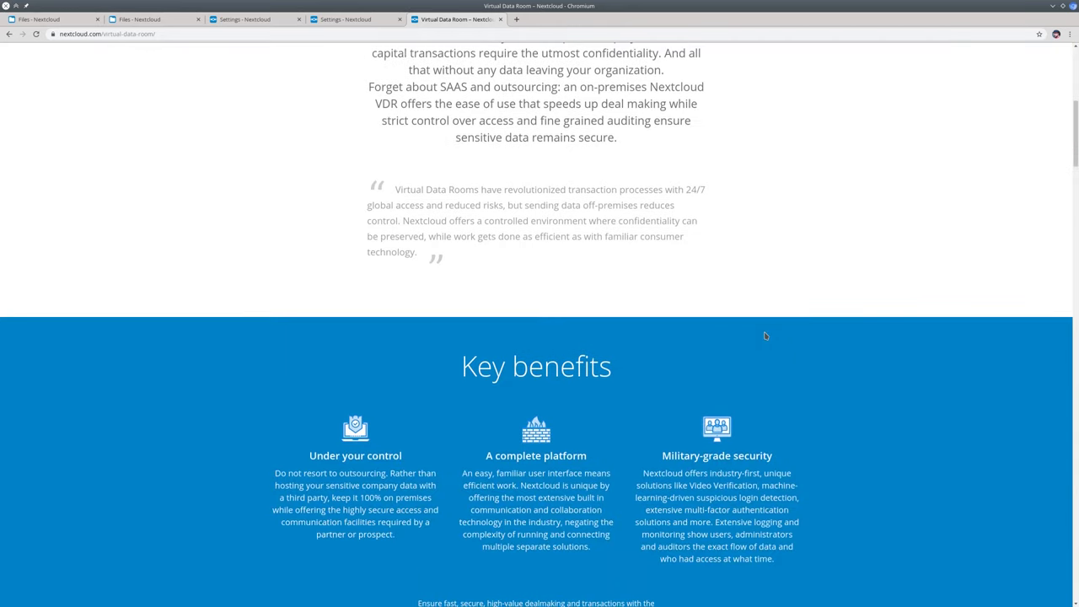
{"action": "scroll", "coordinate": [765, 337], "scroll_direction": "down", "scroll_amount": 2}
{"action": "scroll", "coordinate": [765, 337], "scroll_direction": "down", "scroll_amount": 2}
{"action": "scroll", "coordinate": [876, 371], "scroll_direction": "down", "scroll_amount": 3}
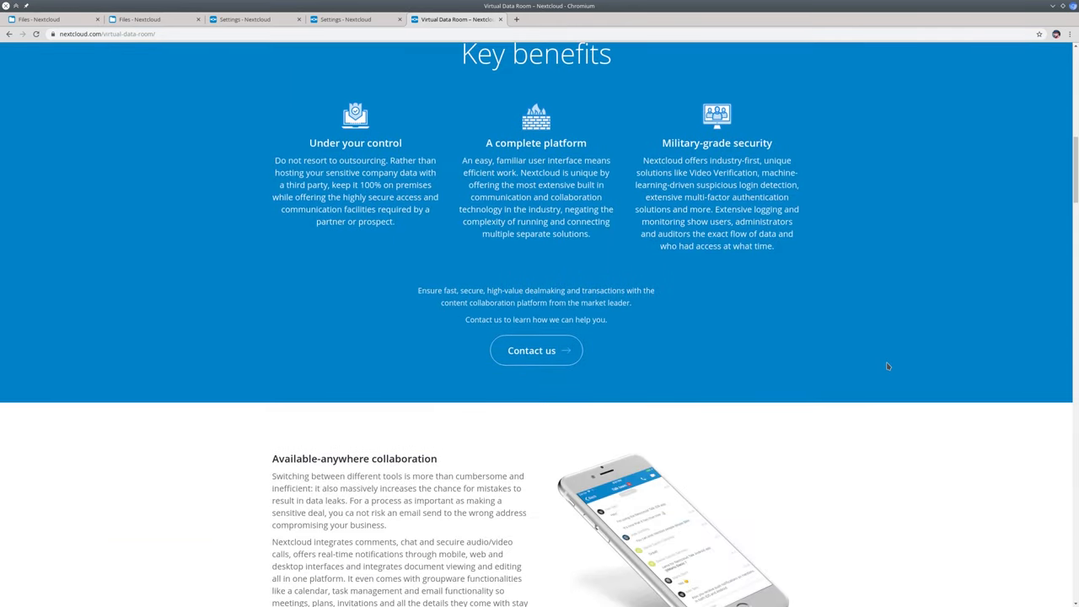
{"action": "scroll", "coordinate": [890, 371], "scroll_direction": "down", "scroll_amount": 2}
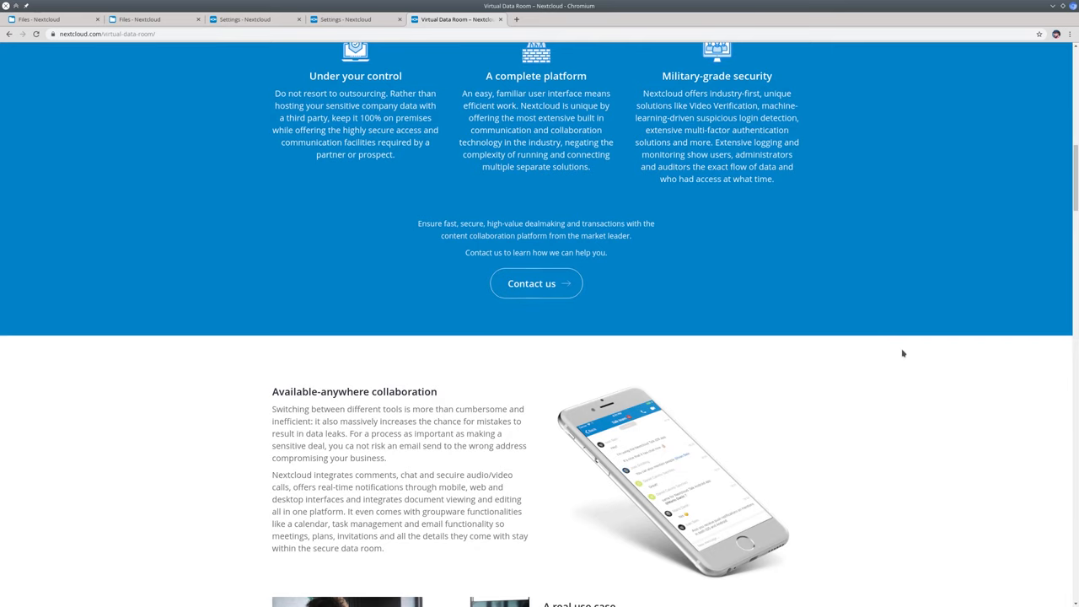
{"action": "scroll", "coordinate": [902, 353], "scroll_direction": "down", "scroll_amount": 2}
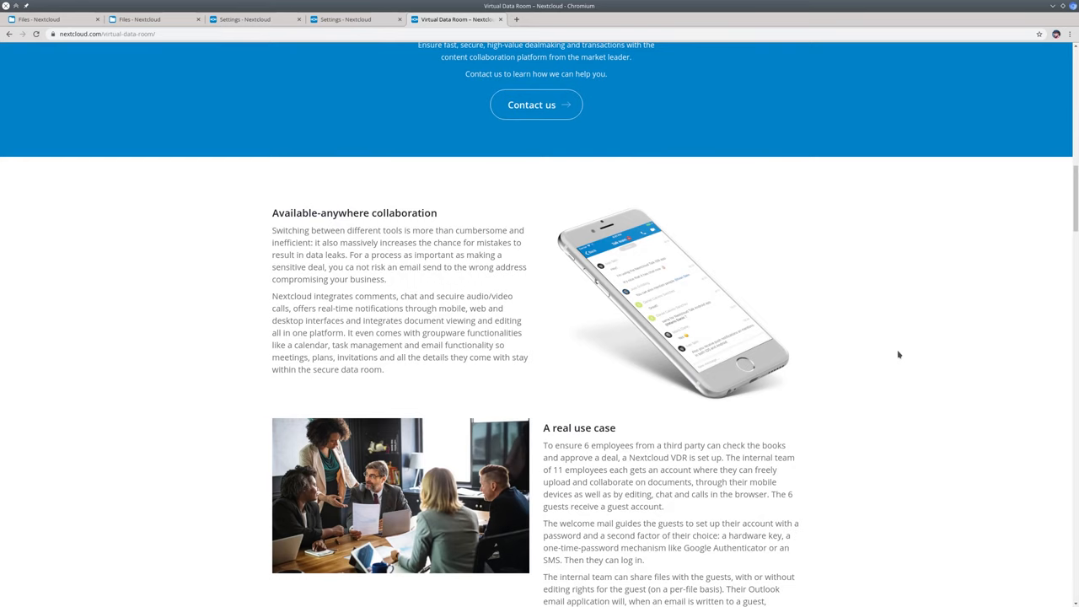
{"action": "scroll", "coordinate": [898, 355], "scroll_direction": "down", "scroll_amount": 4}
{"action": "scroll", "coordinate": [899, 354], "scroll_direction": "down", "scroll_amount": 4}
{"action": "scroll", "coordinate": [895, 357], "scroll_direction": "down", "scroll_amount": 3}
{"action": "scroll", "coordinate": [892, 359], "scroll_direction": "down", "scroll_amount": 2}
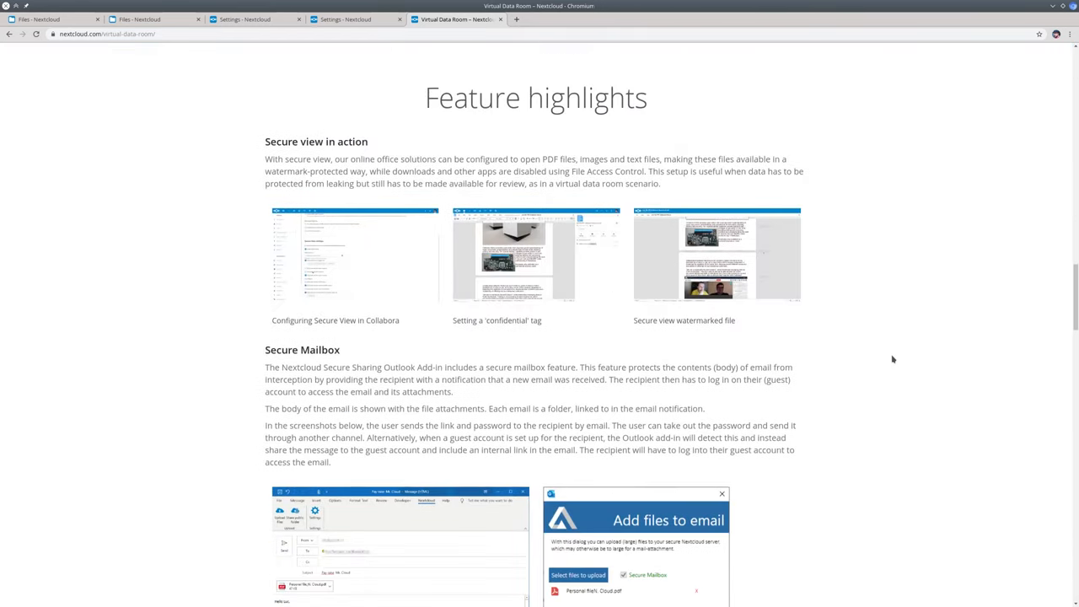
{"action": "scroll", "coordinate": [893, 359], "scroll_direction": "down", "scroll_amount": 1}
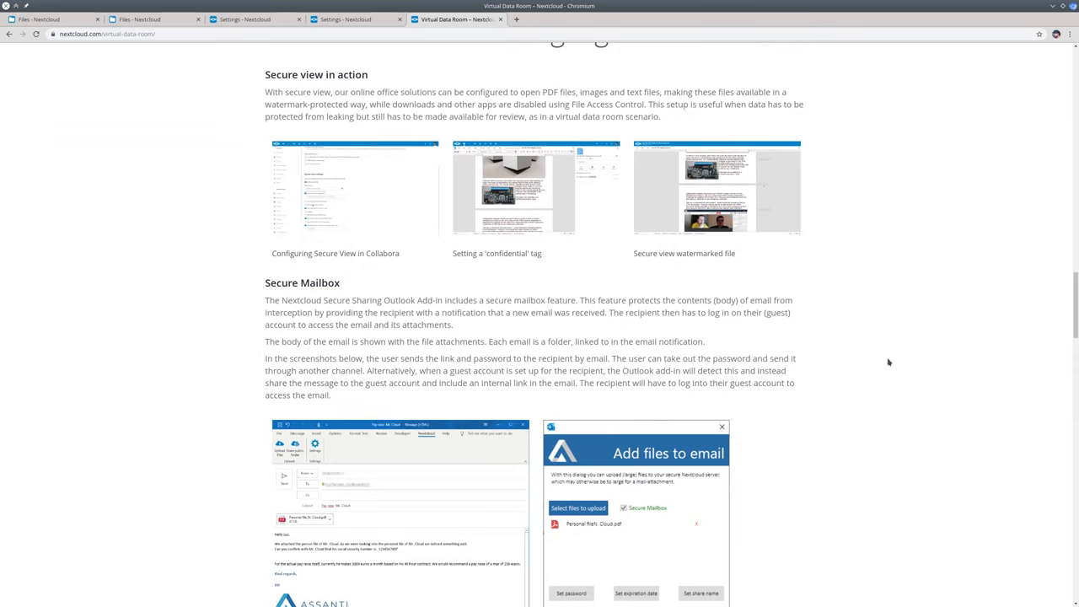
{"action": "scroll", "coordinate": [889, 363], "scroll_direction": "down", "scroll_amount": 3}
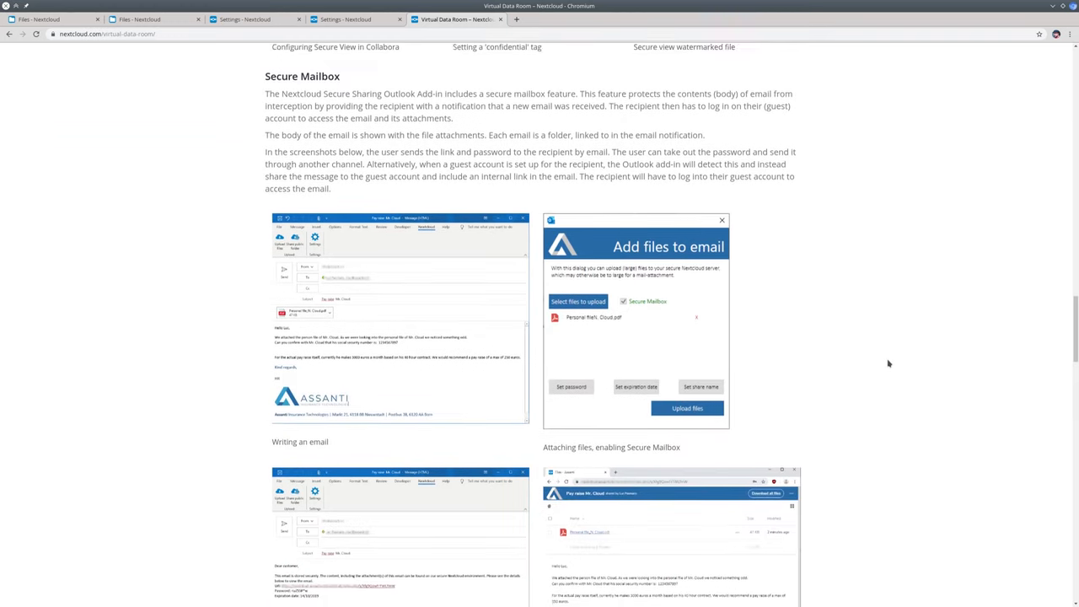
{"action": "scroll", "coordinate": [888, 363], "scroll_direction": "down", "scroll_amount": 2}
{"action": "scroll", "coordinate": [889, 363], "scroll_direction": "down", "scroll_amount": 1}
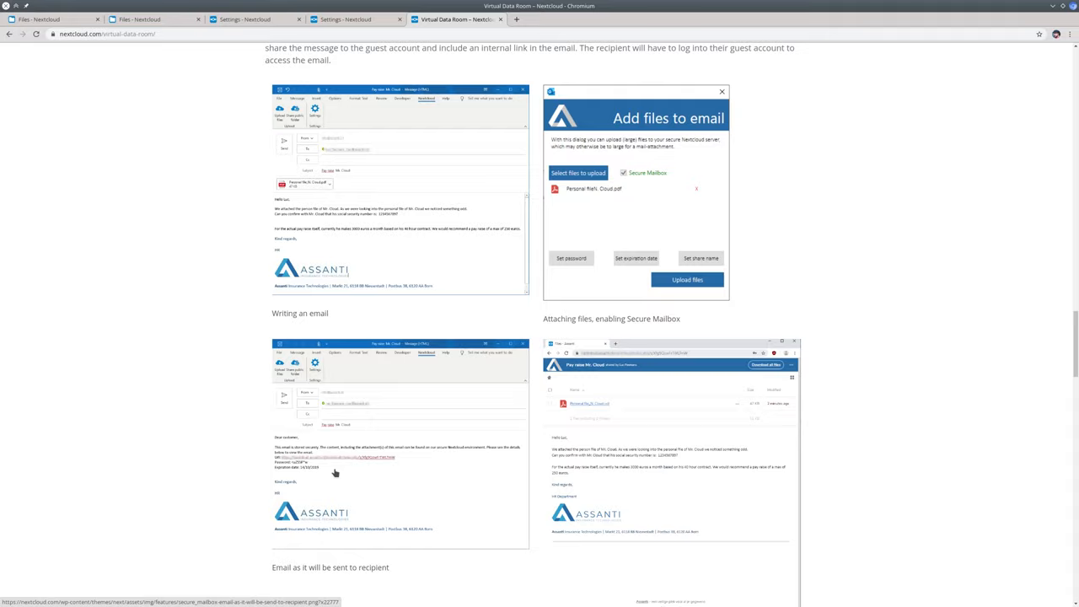
Step: View the 'Email as it will be sent to recipient' screenshot full size
{"action": "left_click", "coordinate": [582, 448]}
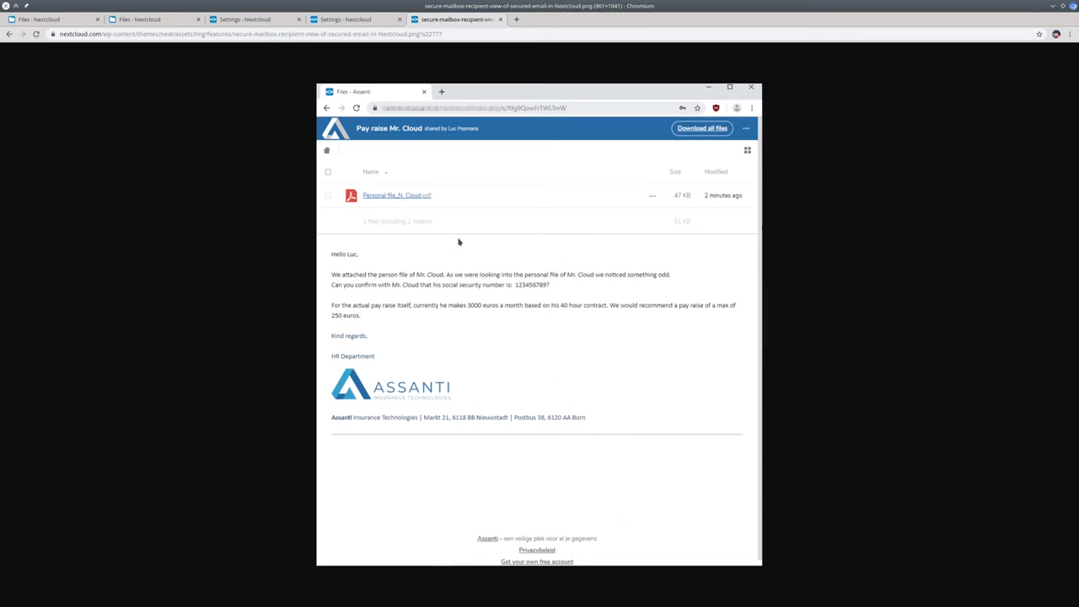